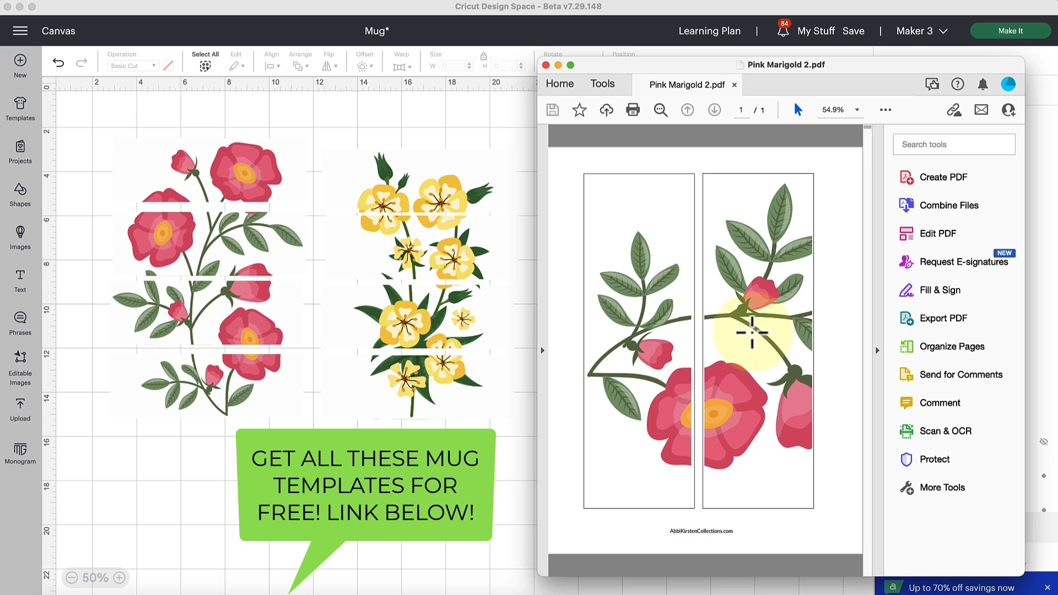
Step: Reposition the Pink Marigold 2.pdf window, view the Spring has sprung.pdf mug template from its folder, and return to the canvas
{"action": "left_click_drag", "start_coordinate": [838, 64], "coordinate": [561, 38]}
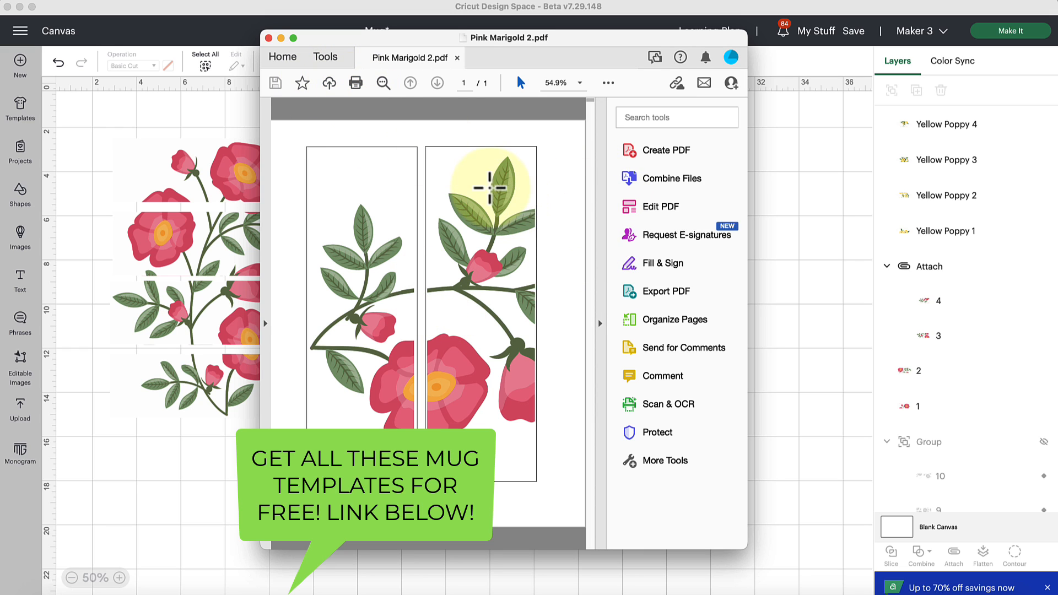
{"action": "left_click", "coordinate": [356, 83]}
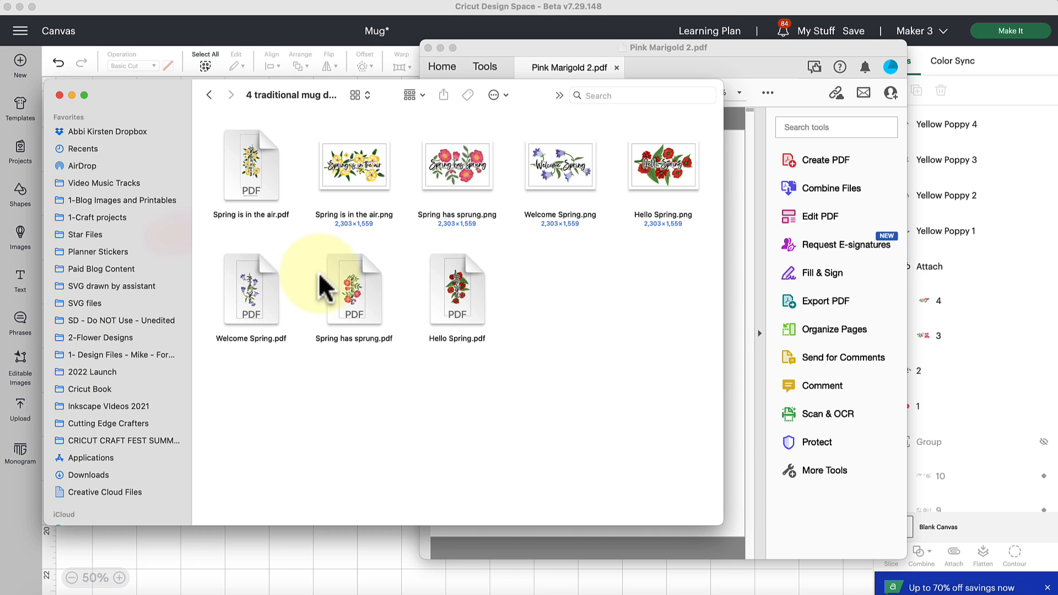
{"action": "double_click", "coordinate": [353, 292]}
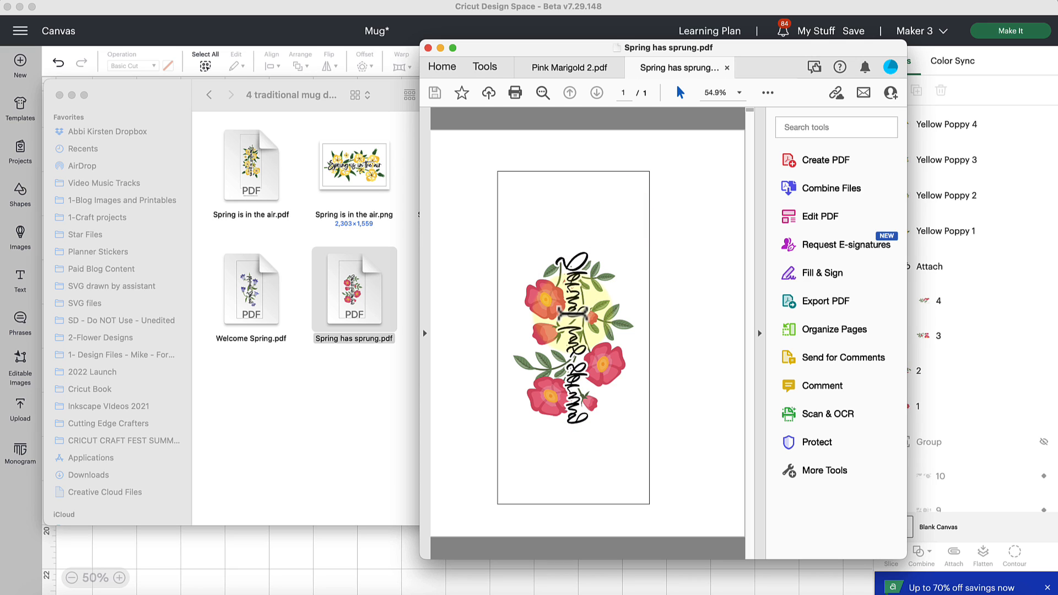
{"action": "left_click", "coordinate": [276, 439]}
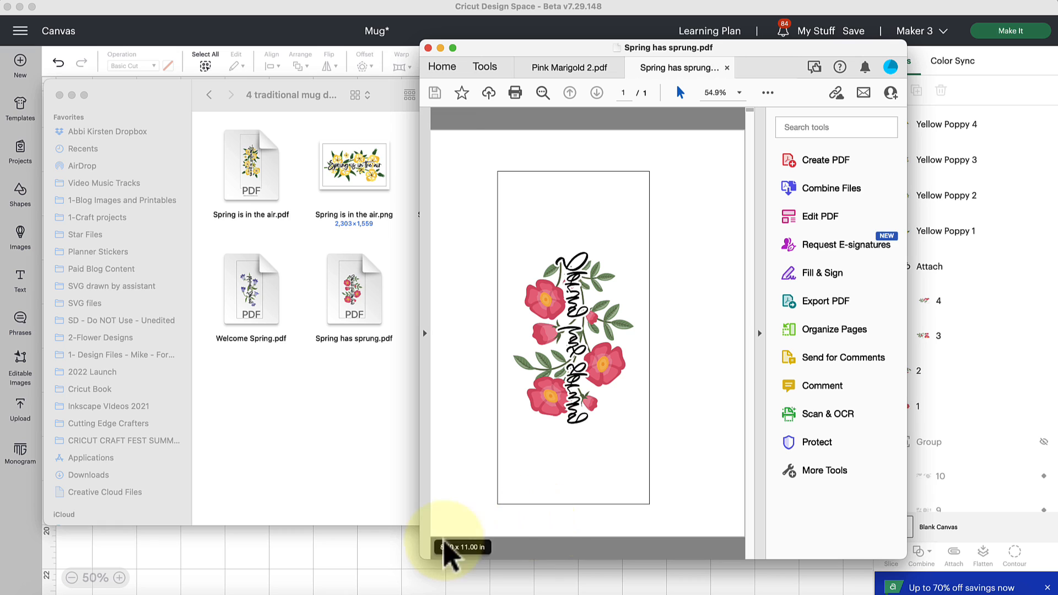
{"action": "left_click", "coordinate": [366, 561]}
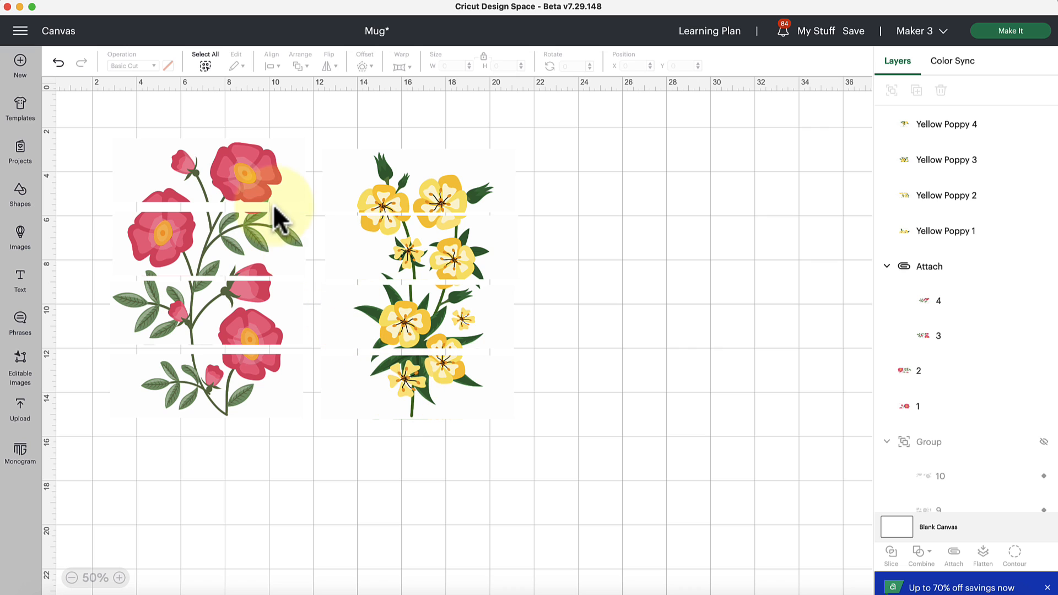
Step: Nudge the top pink marigold strip down toward the strip below it, and check the attached lower pair
{"action": "left_click", "coordinate": [259, 198]}
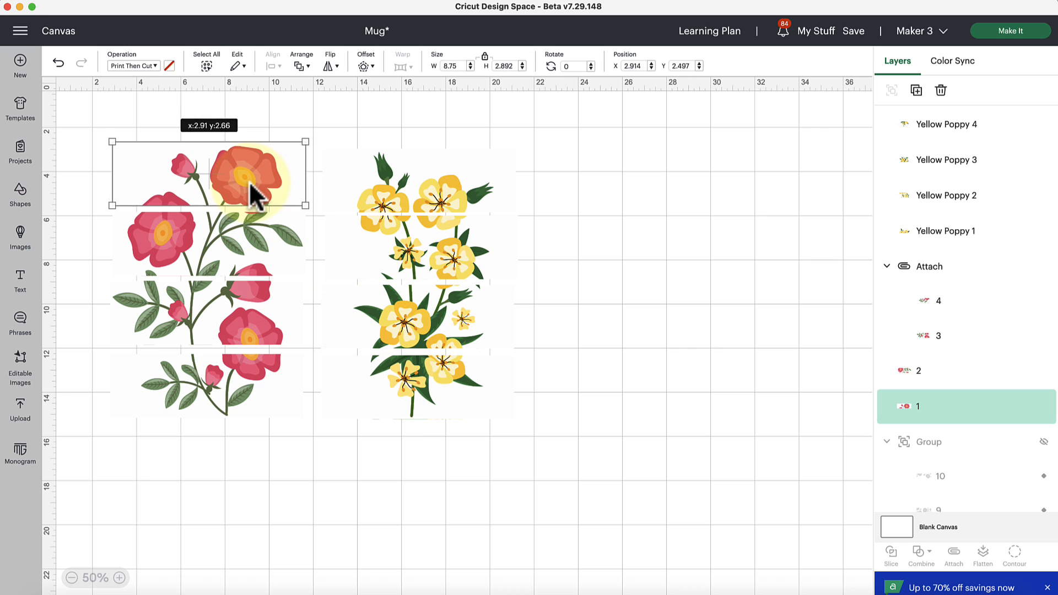
{"action": "left_click", "coordinate": [227, 364]}
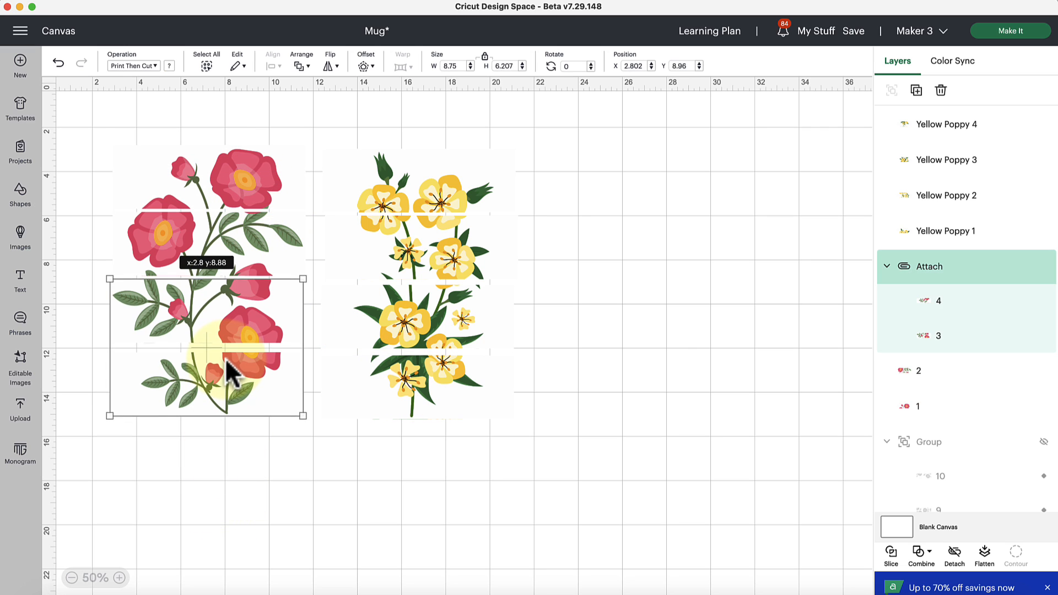
{"action": "left_click", "coordinate": [594, 307]}
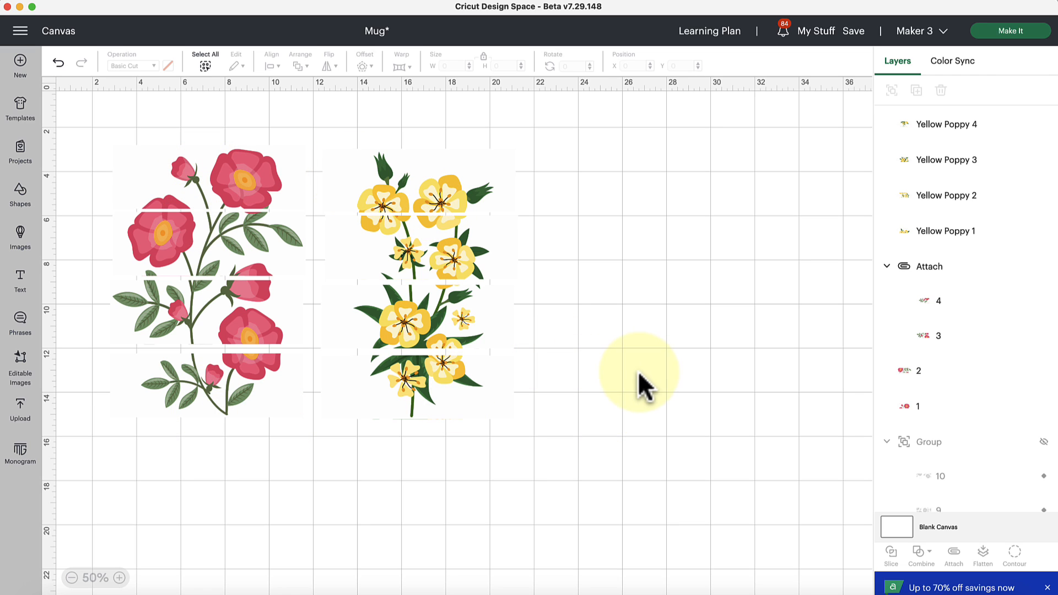
Step: Start a new image upload and load Red poppy 4.png from the stackable mug designs folder
{"action": "left_click", "coordinate": [21, 419]}
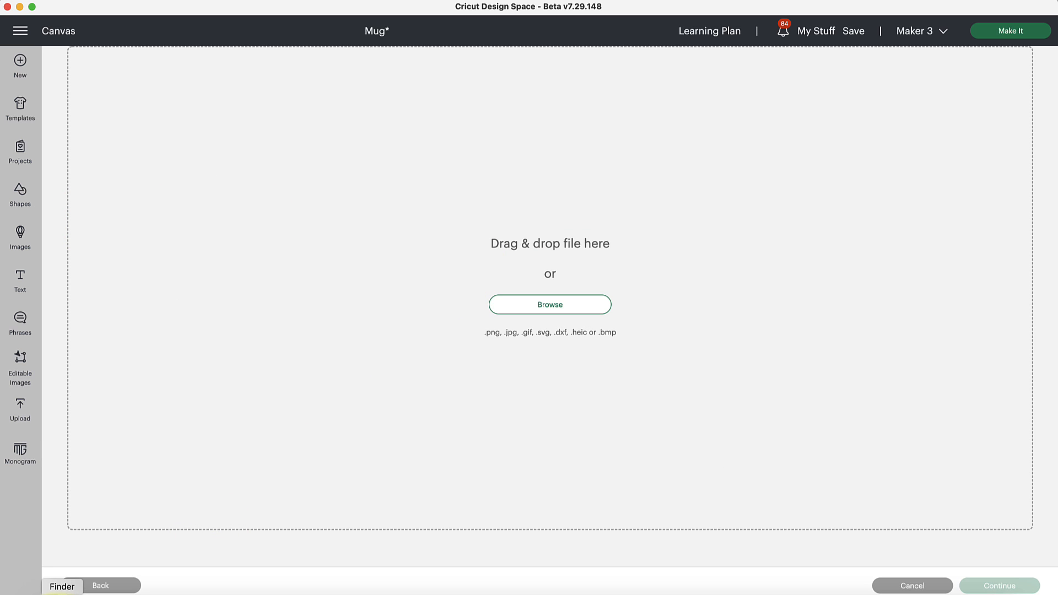
{"action": "left_click", "coordinate": [62, 594]}
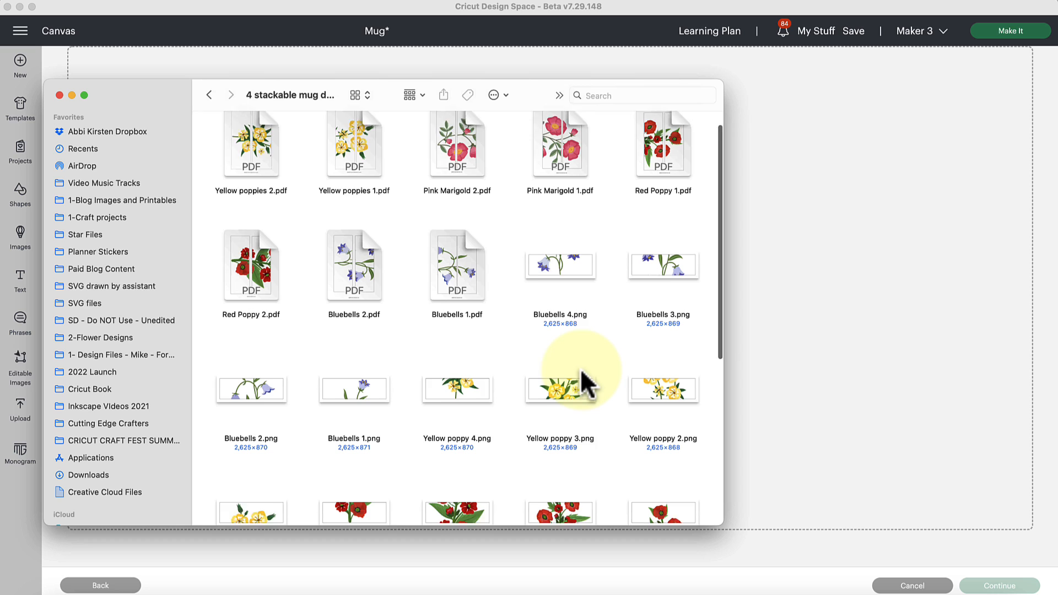
{"action": "scroll", "coordinate": [581, 368], "scroll_direction": "down", "scroll_amount": 2}
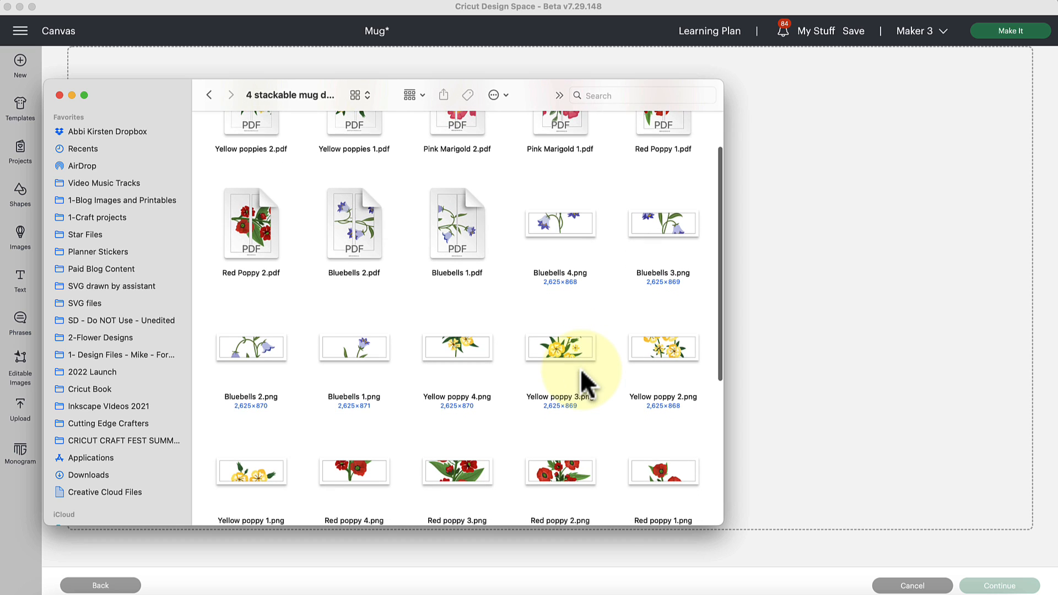
{"action": "scroll", "coordinate": [625, 290], "scroll_direction": "down", "scroll_amount": 2}
{"action": "scroll", "coordinate": [625, 290], "scroll_direction": "down", "scroll_amount": 3}
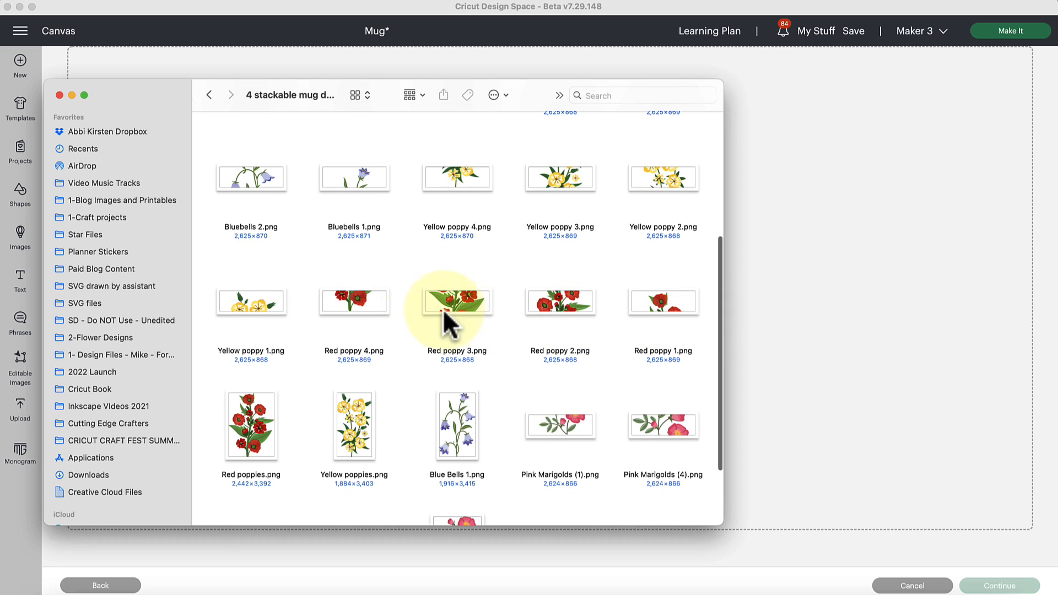
{"action": "left_click_drag", "start_coordinate": [361, 297], "coordinate": [819, 315]}
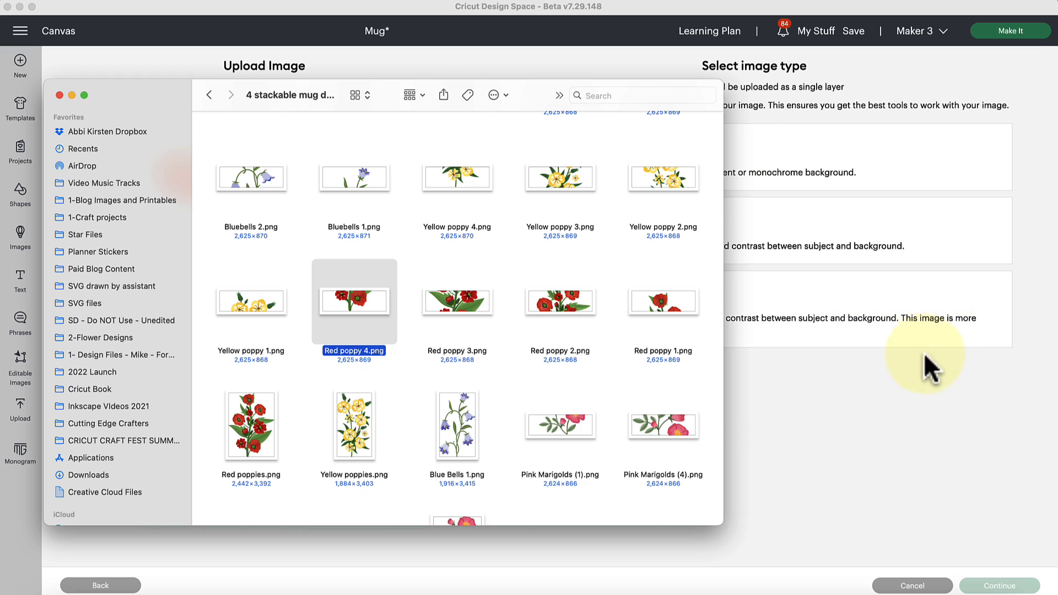
{"action": "left_click", "coordinate": [896, 411]}
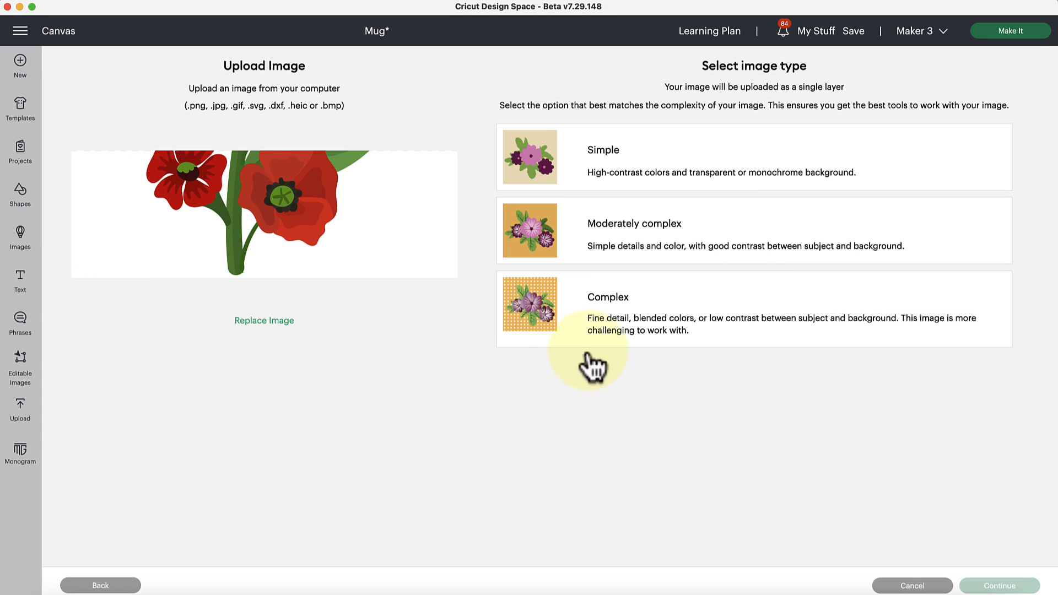
Step: Upload Red poppy 4 as a Complex image, leaving its background intact, with the Print Then Cut Image type
{"action": "left_click", "coordinate": [636, 340]}
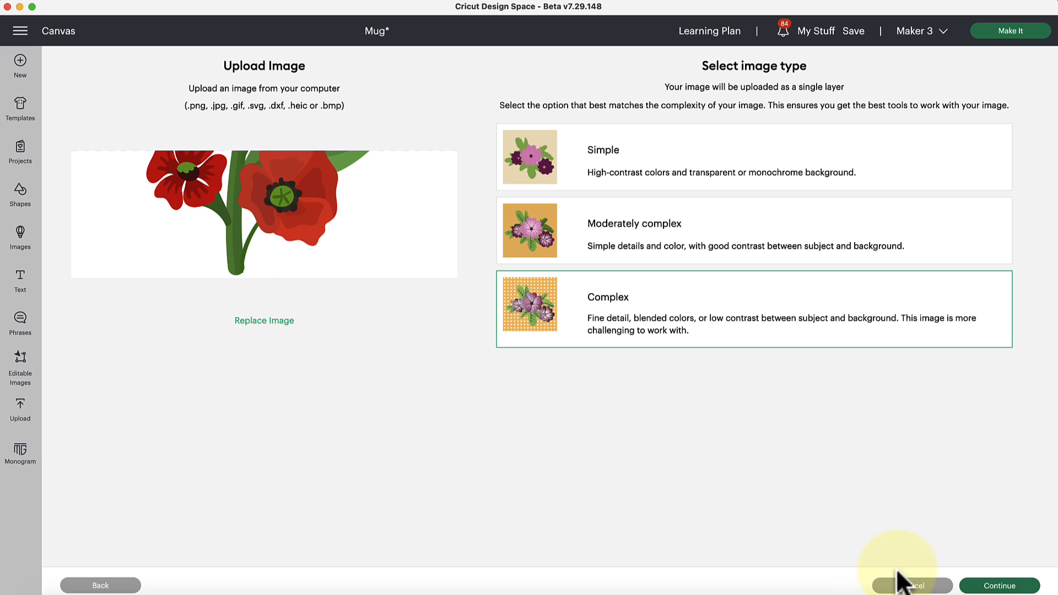
{"action": "left_click", "coordinate": [1008, 587]}
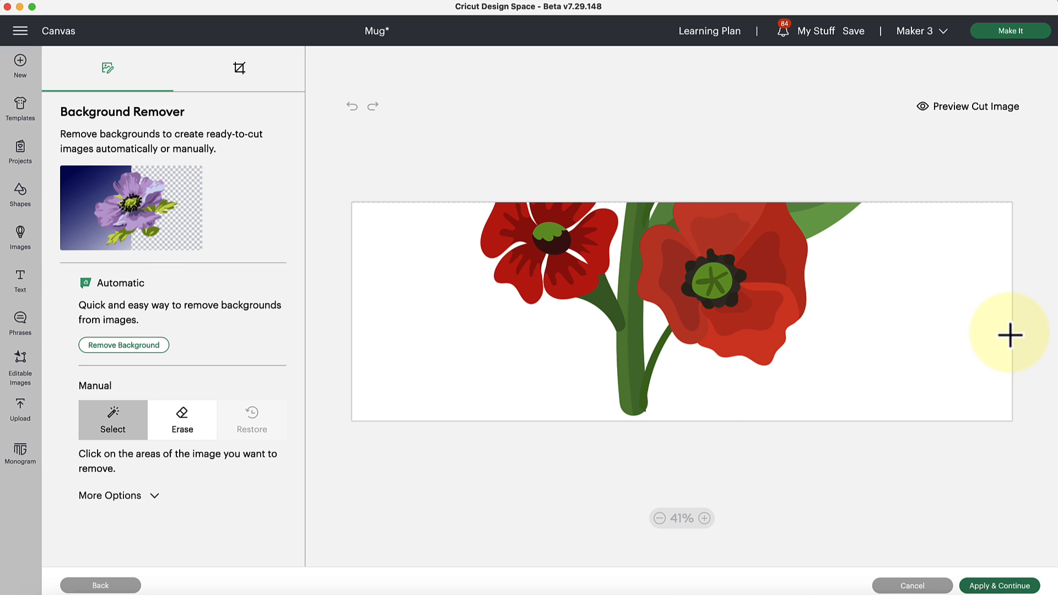
{"action": "left_click", "coordinate": [975, 586]}
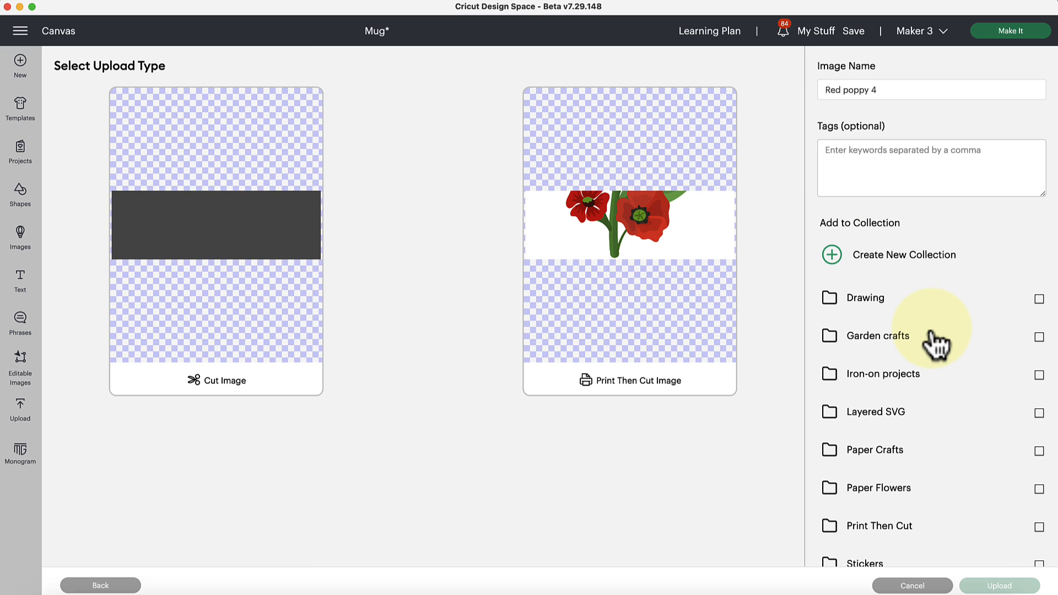
{"action": "left_click", "coordinate": [612, 245]}
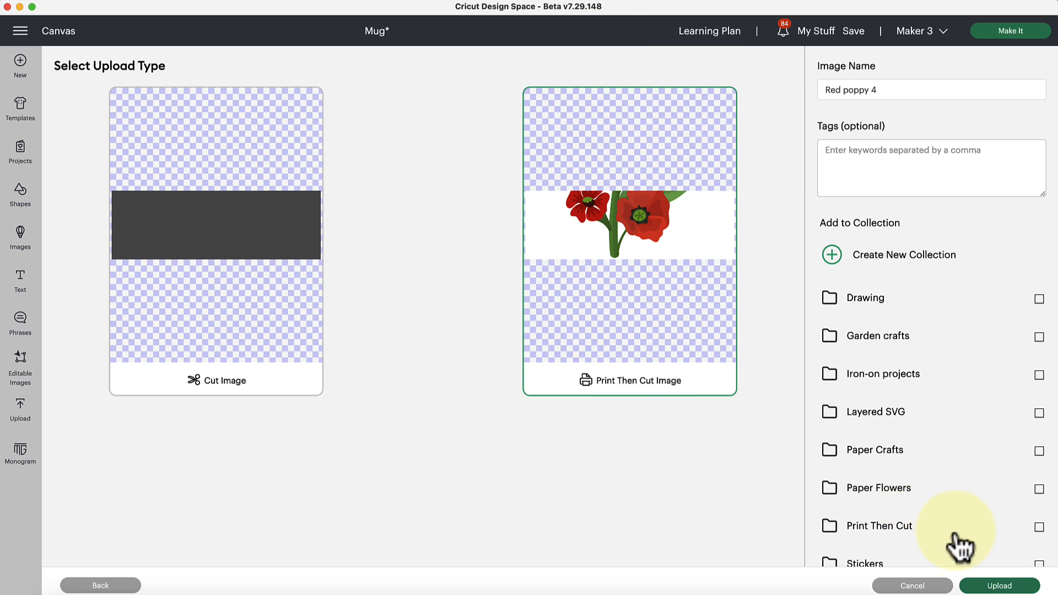
{"action": "left_click", "coordinate": [1001, 584]}
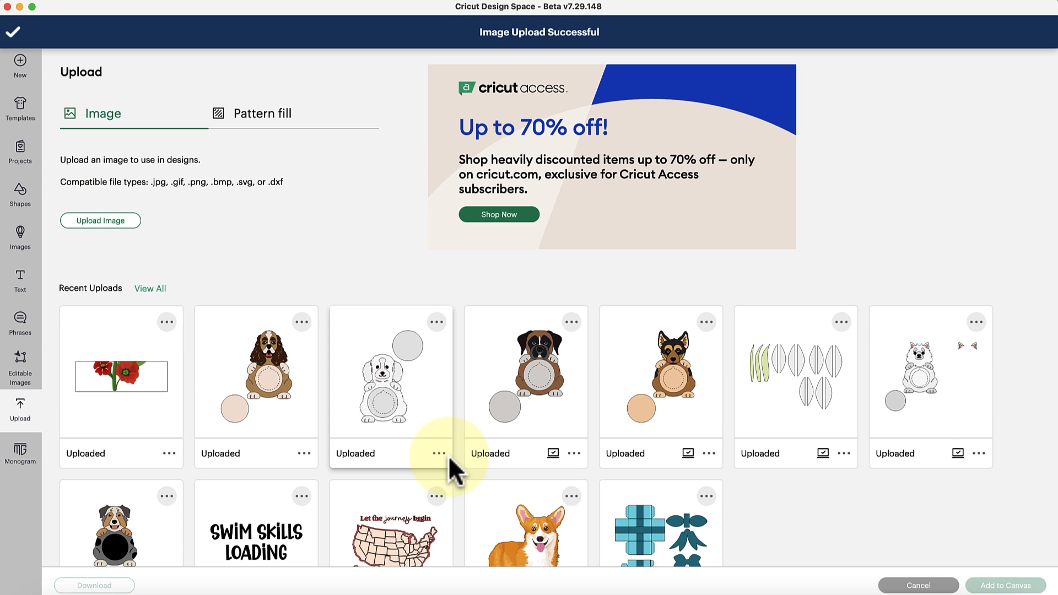
Step: Load Red poppy 3.png from the stackable mug designs folder as another upload and set its image type to Complex
{"action": "left_click", "coordinate": [101, 221]}
{"action": "left_click", "coordinate": [61, 594]}
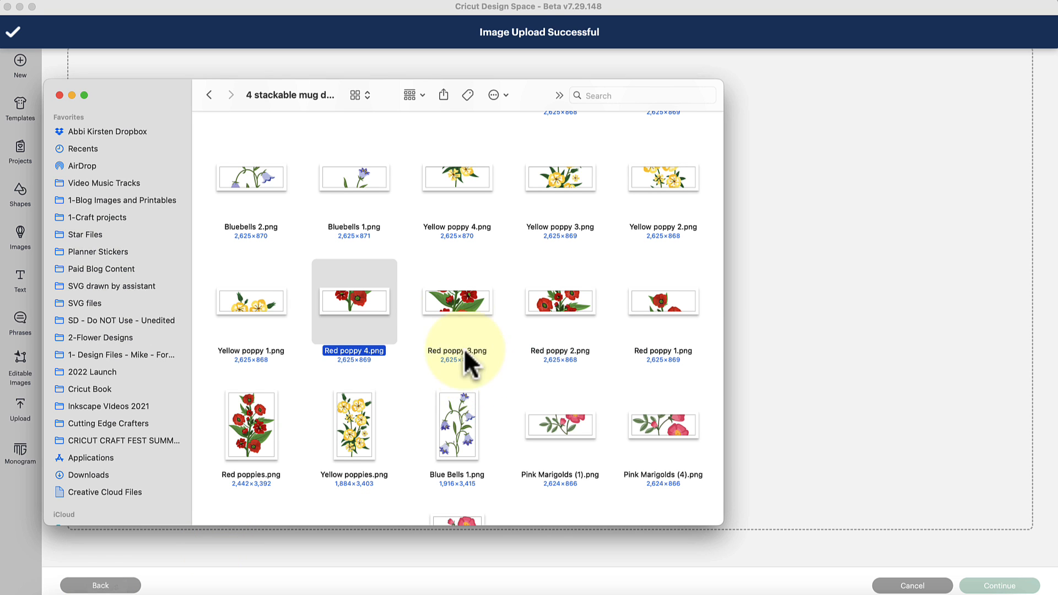
{"action": "left_click_drag", "start_coordinate": [461, 310], "coordinate": [781, 309]}
{"action": "left_click", "coordinate": [869, 396]}
{"action": "left_click", "coordinate": [709, 307]}
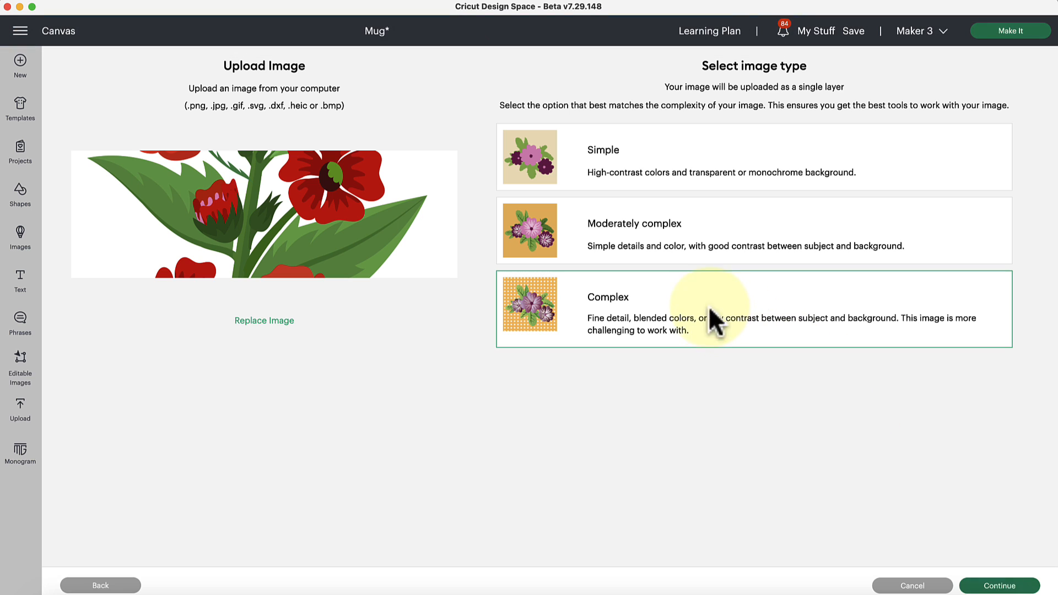
{"action": "left_click", "coordinate": [981, 586]}
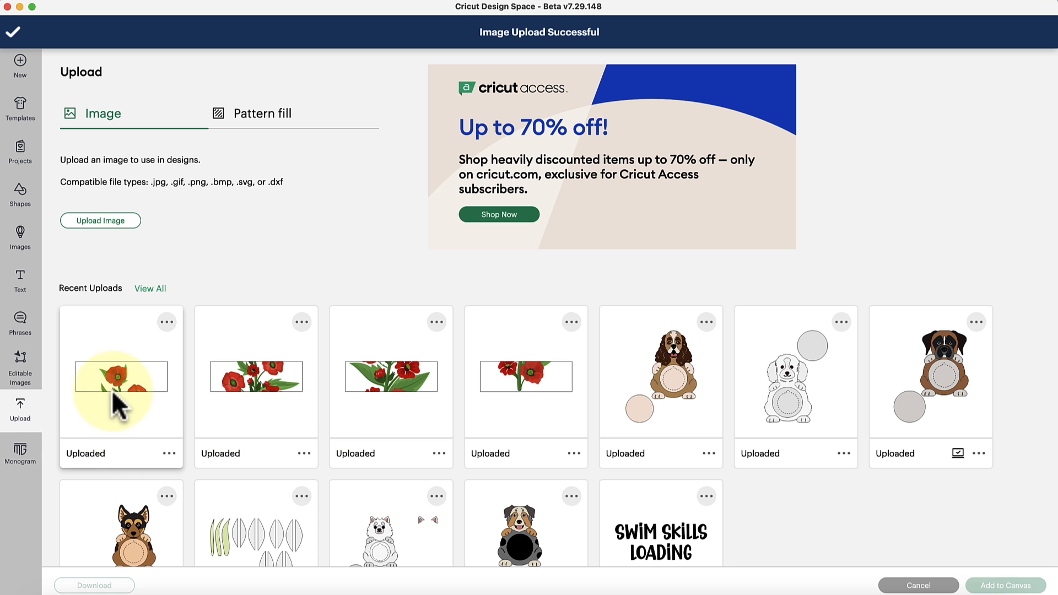
Step: Add the four uploaded red poppy strips to the canvas together
{"action": "left_click", "coordinate": [113, 389]}
{"action": "left_click", "coordinate": [253, 386]}
{"action": "left_click", "coordinate": [394, 395]}
{"action": "left_click", "coordinate": [547, 398]}
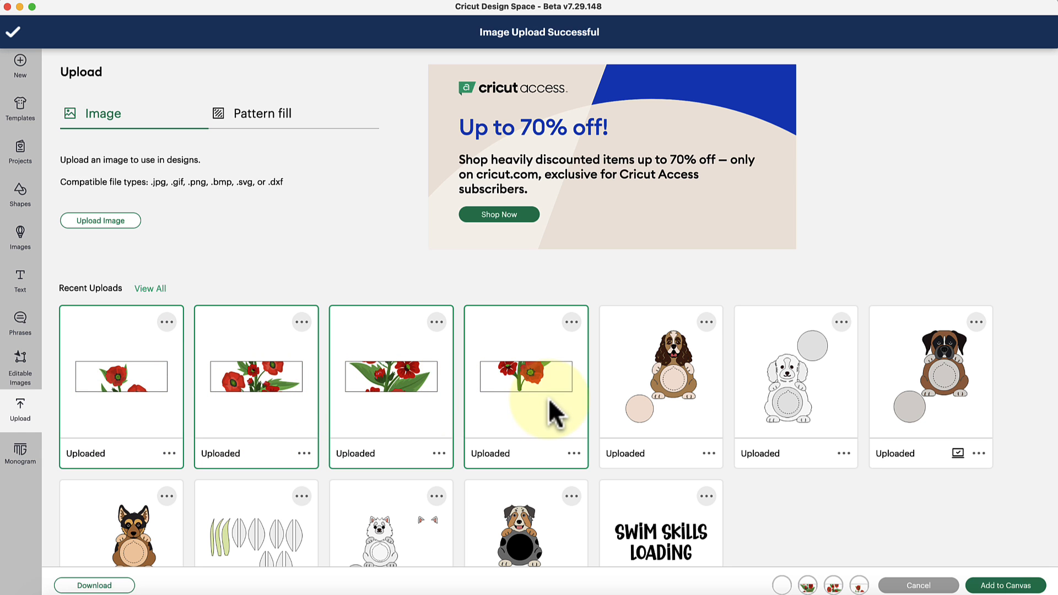
{"action": "left_click", "coordinate": [1003, 586]}
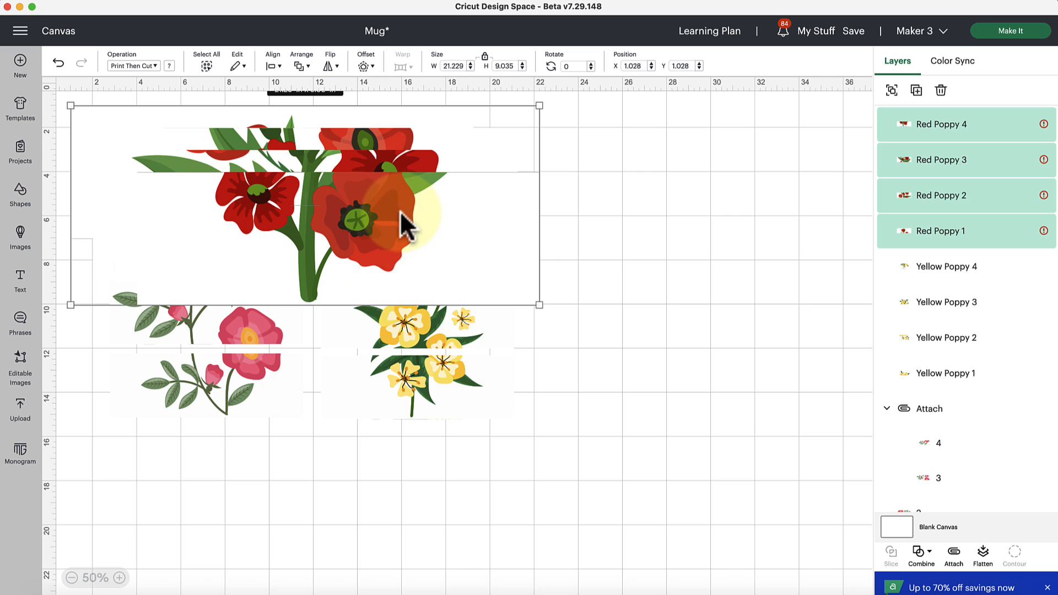
Step: Move the four red poppy strips together to empty canvas space clear of the pink and yellow designs, at about X 23.6, Y 14.75
{"action": "left_click_drag", "start_coordinate": [401, 223], "coordinate": [633, 330]}
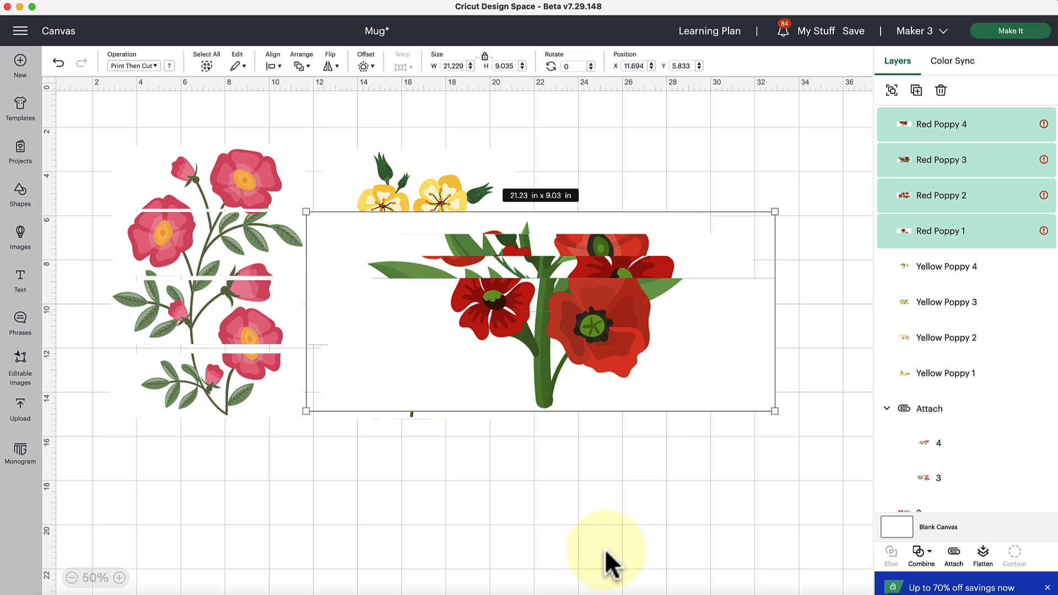
{"action": "left_click_drag", "start_coordinate": [540, 402], "coordinate": [622, 503]}
{"action": "left_click", "coordinate": [72, 577]}
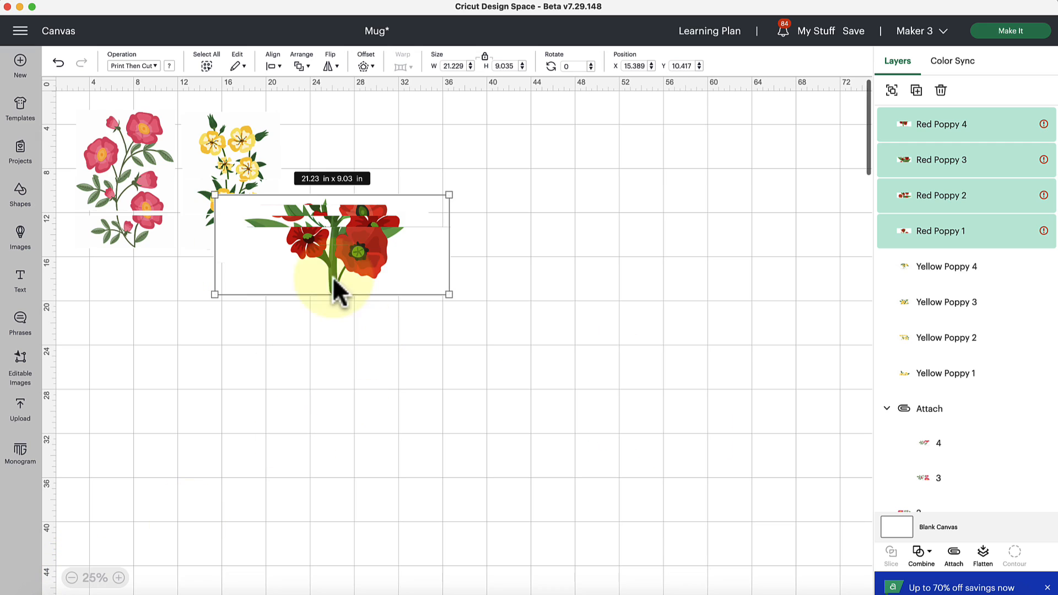
{"action": "left_click_drag", "start_coordinate": [332, 278], "coordinate": [417, 296]}
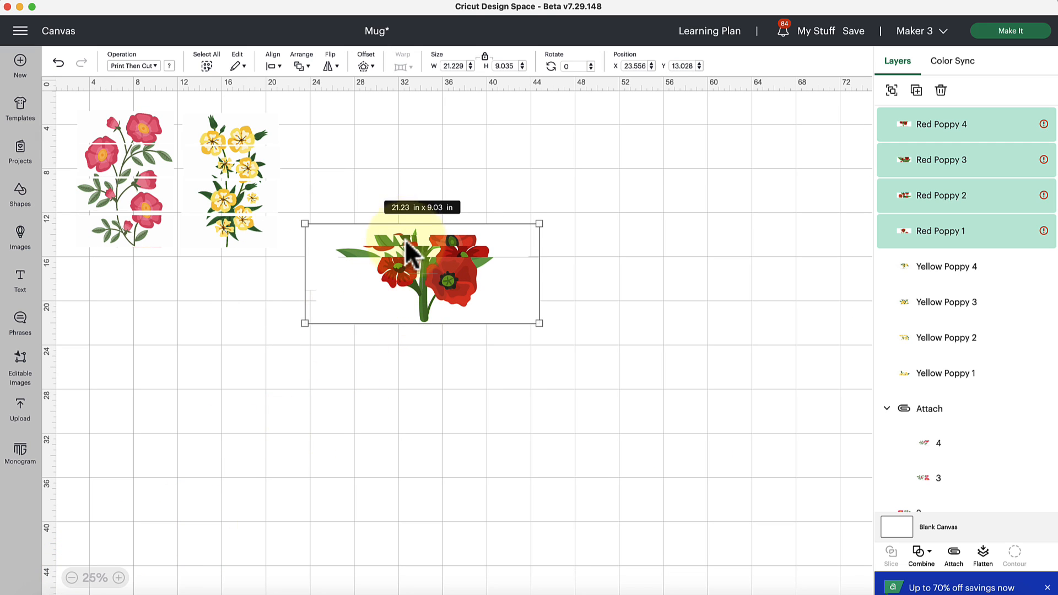
{"action": "left_click_drag", "start_coordinate": [404, 244], "coordinate": [405, 265]}
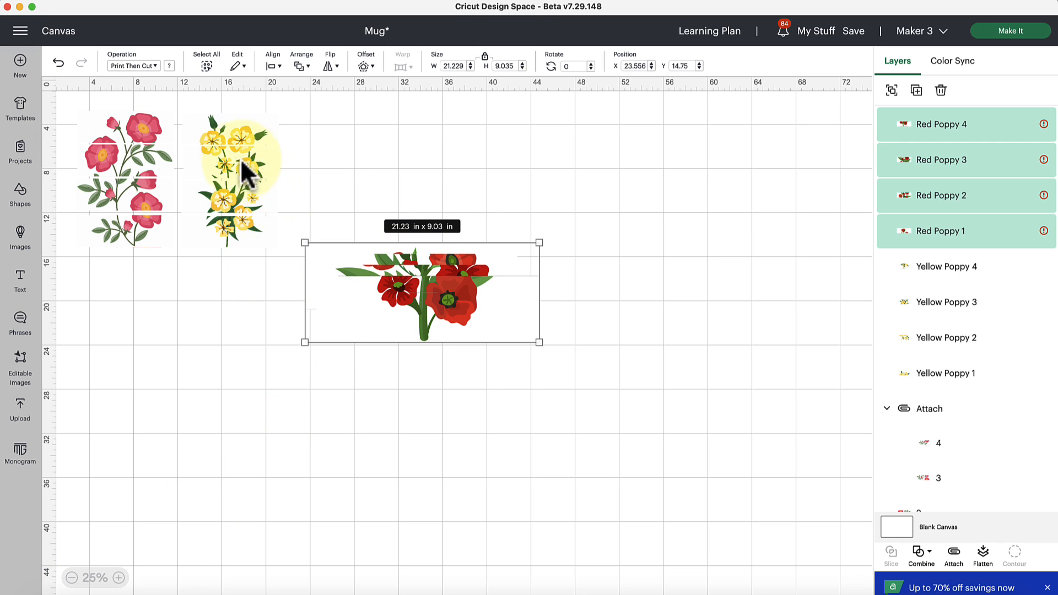
Step: Check the top yellow poppy strip's size, then reselect all four red poppy strips and align them with Center
{"action": "left_click", "coordinate": [226, 138]}
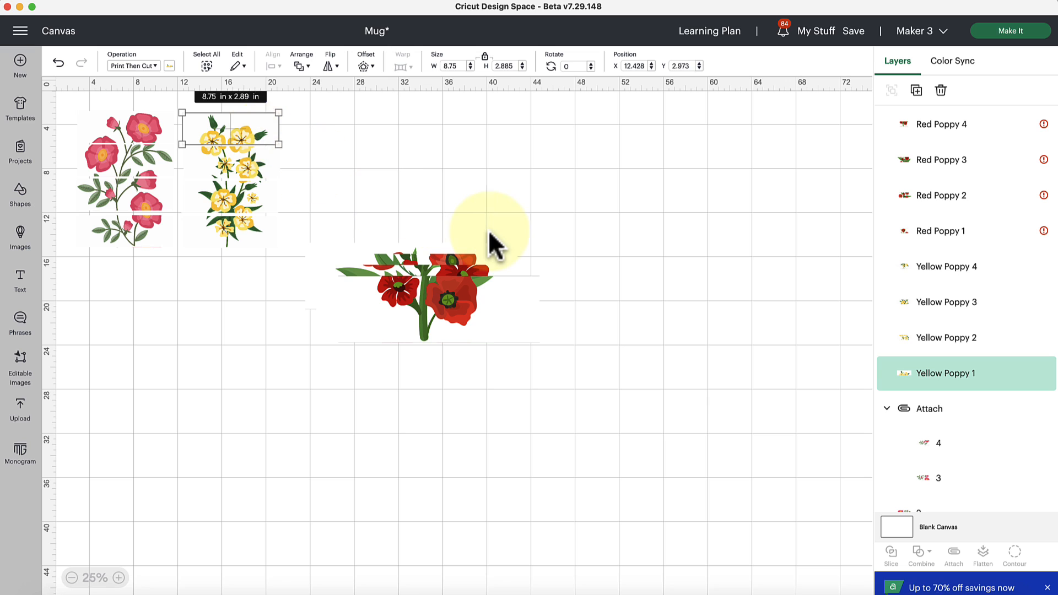
{"action": "left_click", "coordinate": [382, 214]}
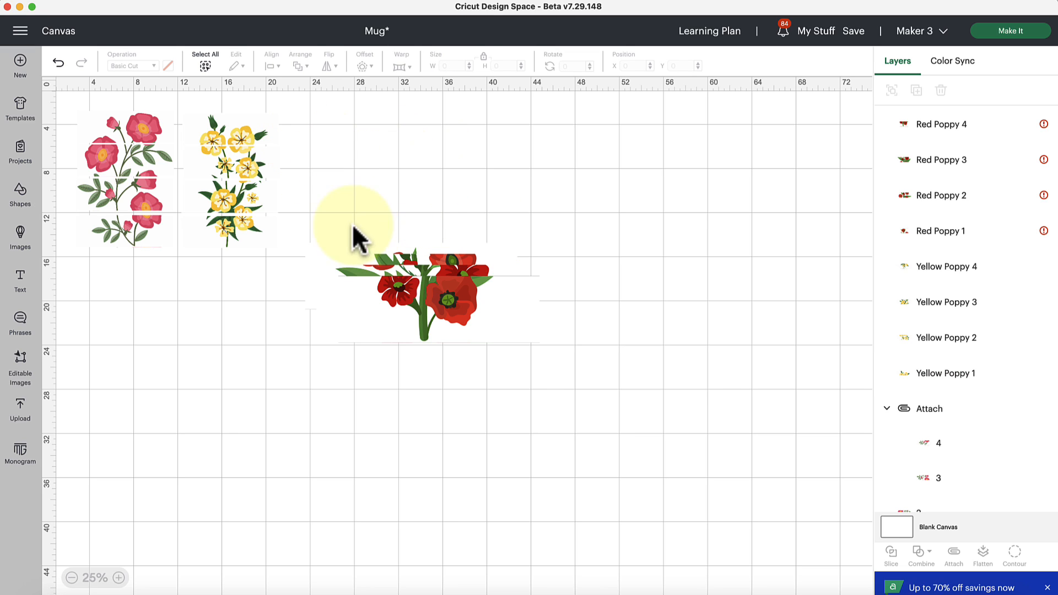
{"action": "left_click_drag", "start_coordinate": [314, 203], "coordinate": [568, 361]}
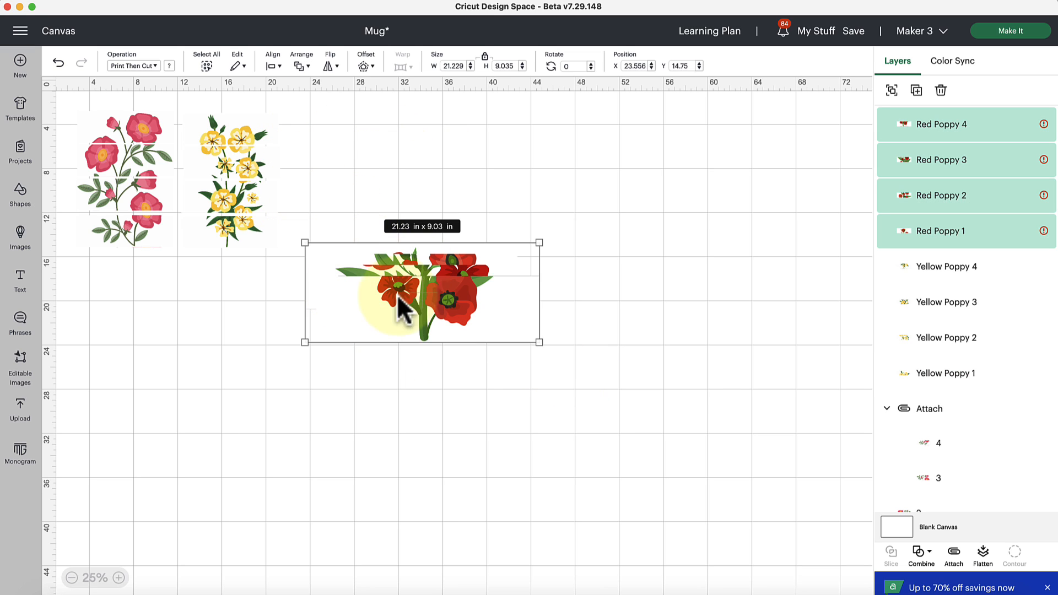
{"action": "left_click_drag", "start_coordinate": [302, 195], "coordinate": [788, 292]}
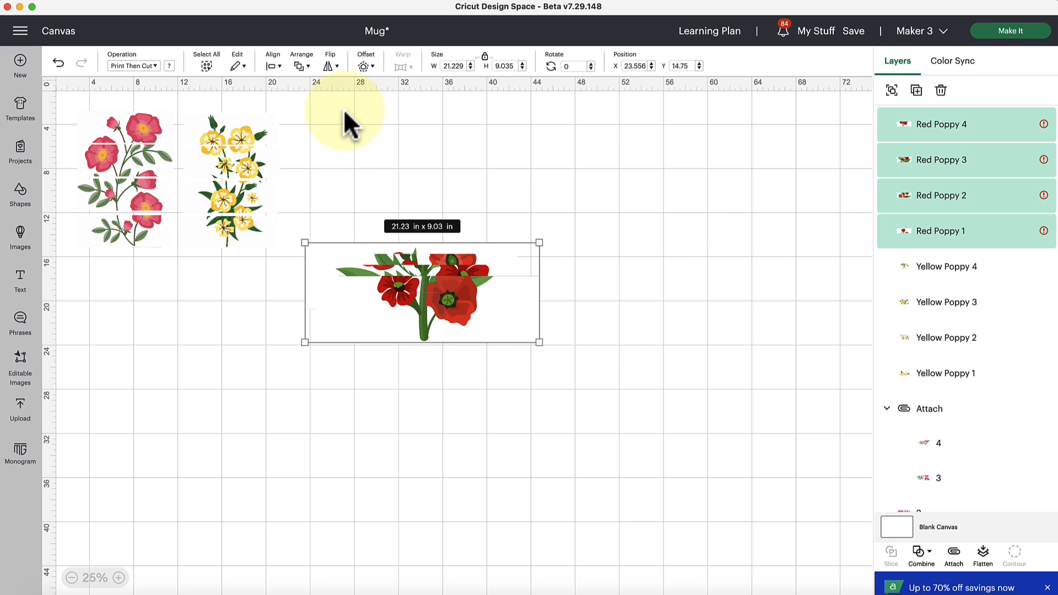
{"action": "left_click", "coordinate": [274, 66]}
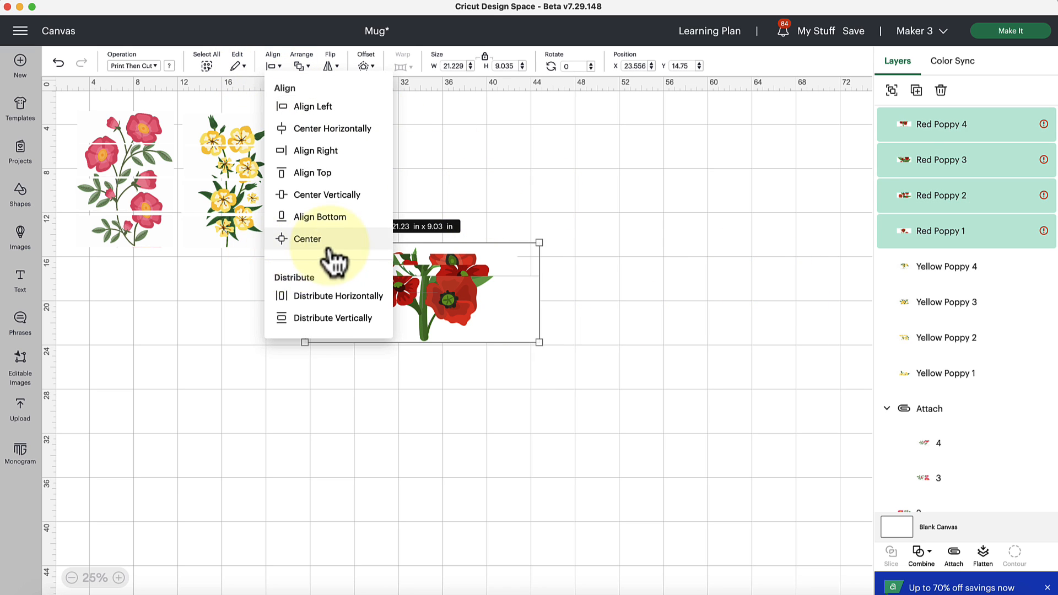
{"action": "left_click", "coordinate": [309, 242]}
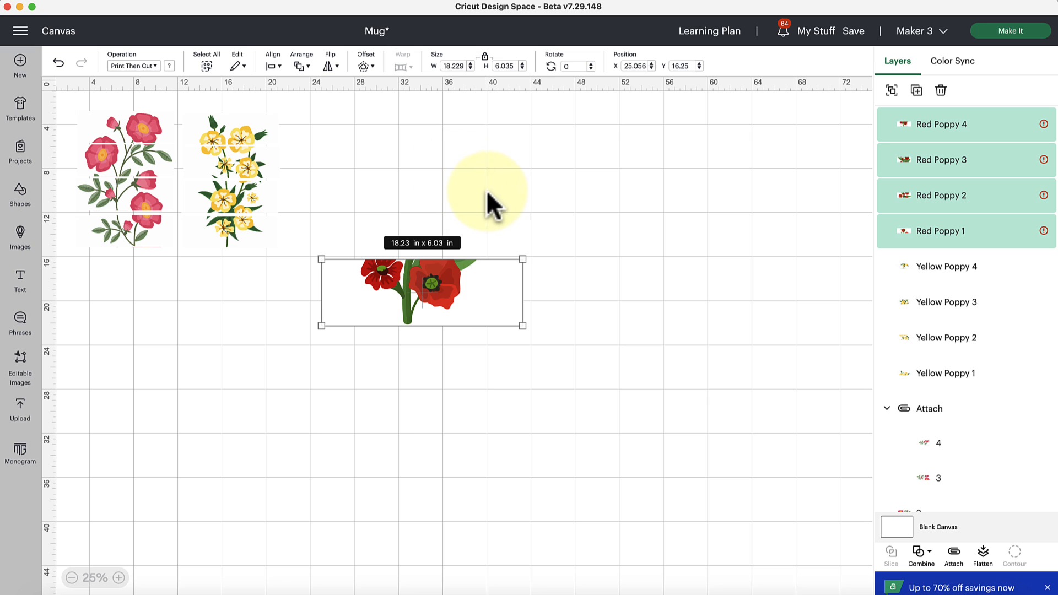
Step: Deselect the red poppy strips and examine the dimensions of the top pink marigold strip up close
{"action": "left_click", "coordinate": [309, 175]}
{"action": "left_click", "coordinate": [165, 126]}
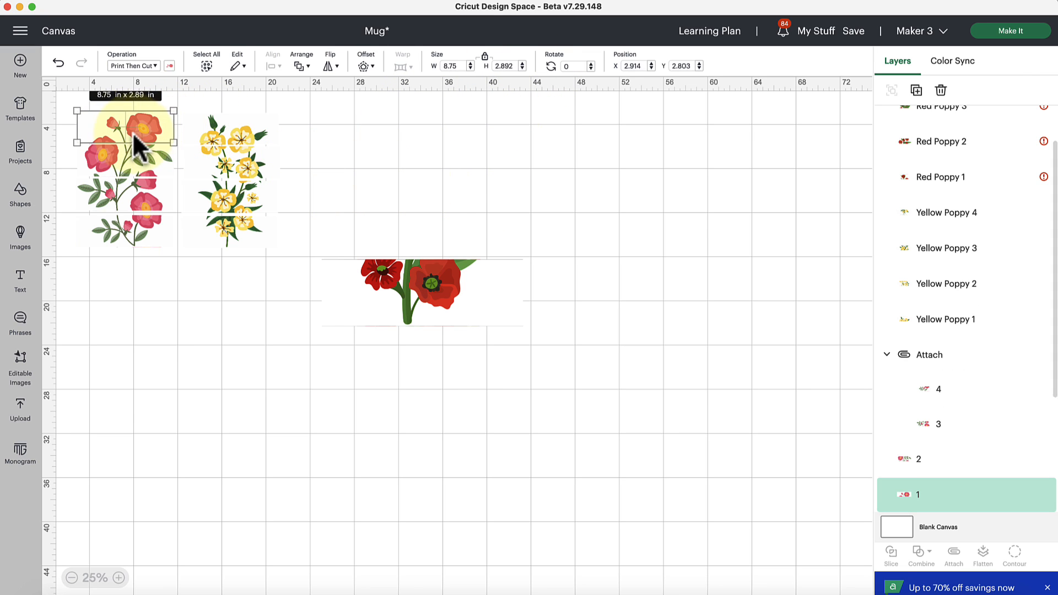
{"action": "left_click", "coordinate": [118, 577]}
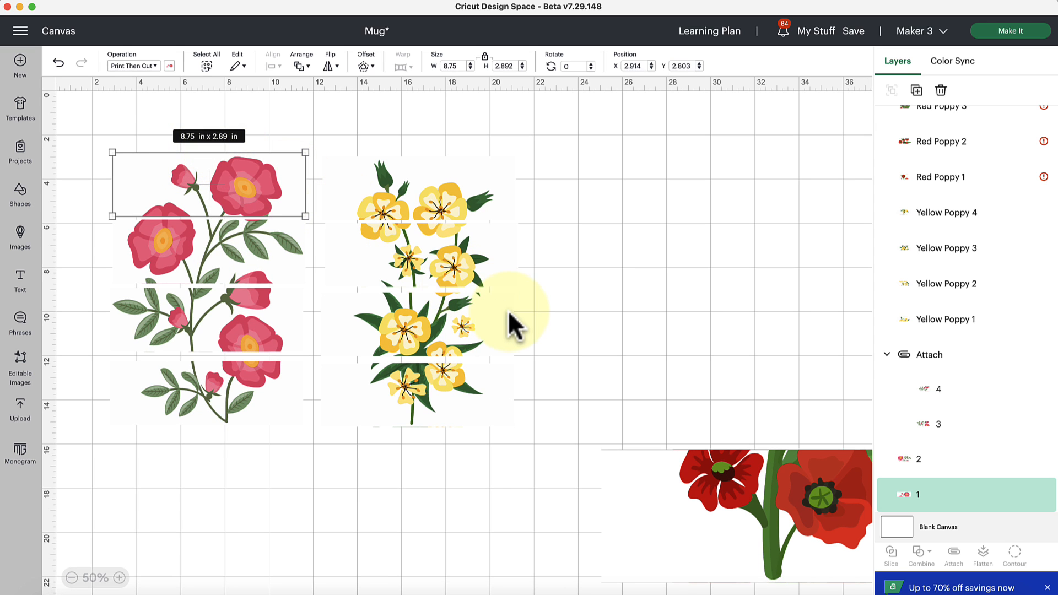
Step: Select all four overlapping red poppy strips and set their width to 8.75 in with proportions locked
{"action": "scroll", "coordinate": [508, 310], "scroll_direction": "right", "scroll_amount": 10}
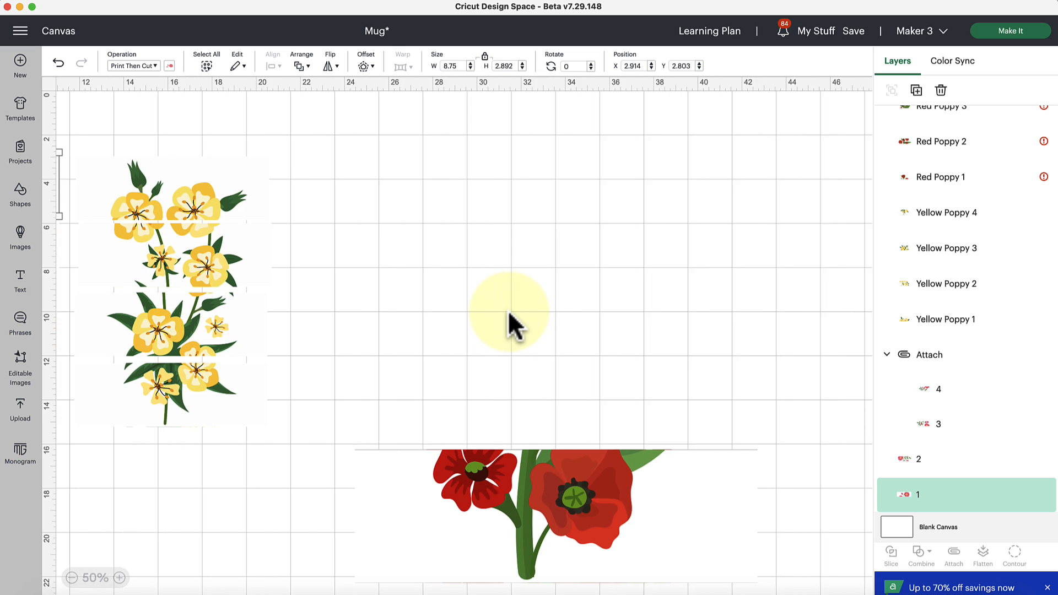
{"action": "scroll", "coordinate": [508, 310], "scroll_direction": "down", "scroll_amount": 2}
{"action": "left_click_drag", "start_coordinate": [436, 388], "coordinate": [752, 552]}
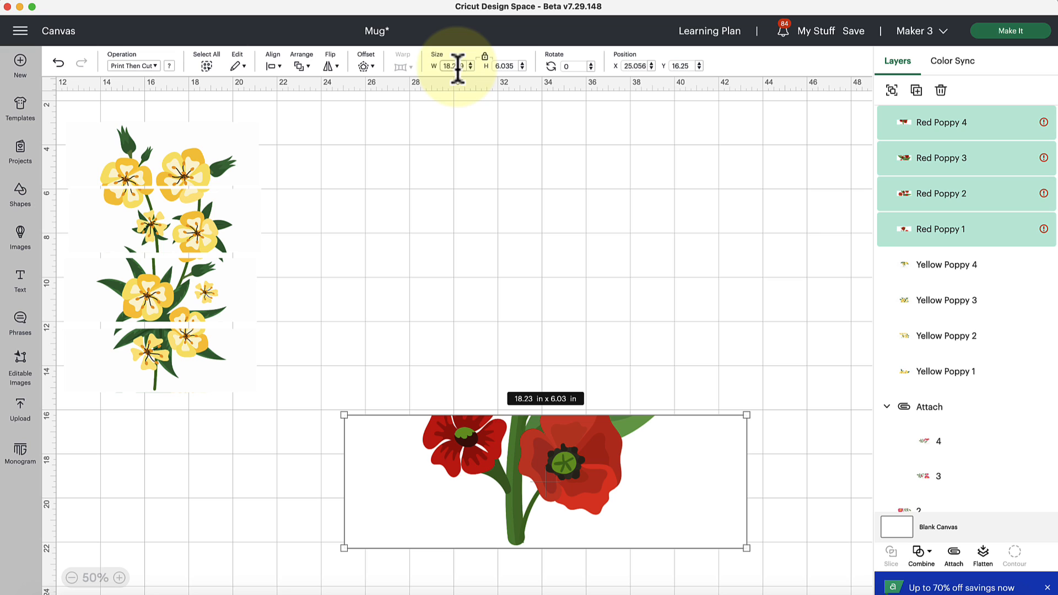
{"action": "left_click_drag", "start_coordinate": [464, 67], "coordinate": [448, 65]}
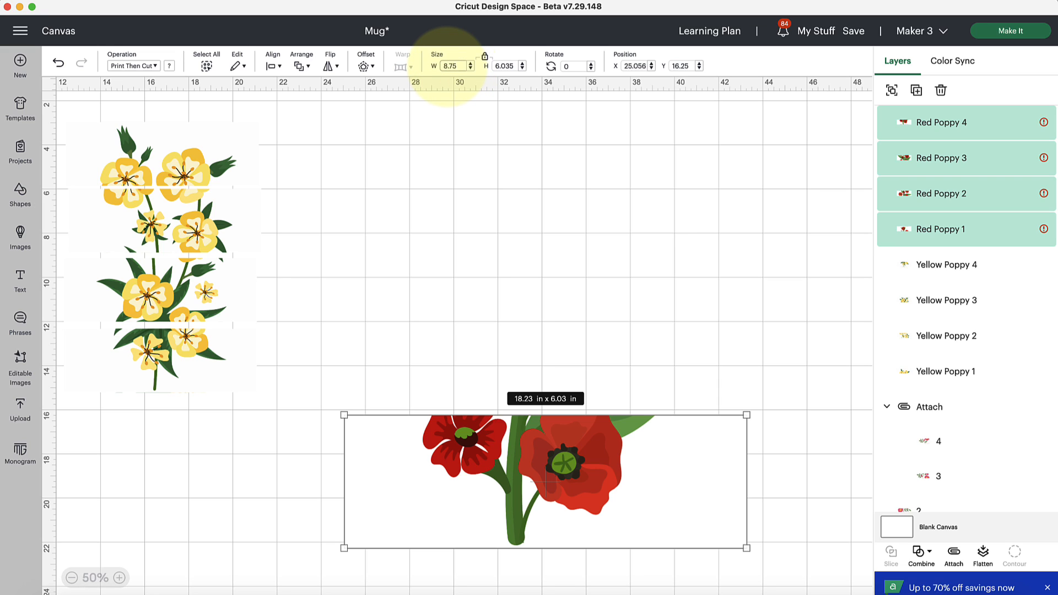
{"action": "key", "text": "Return"}
Step: Check the top yellow poppy strip's size, then move the four red poppy strips up beside it to about X 24.17, Y 6.75
{"action": "scroll", "coordinate": [423, 243], "scroll_direction": "left", "scroll_amount": 3}
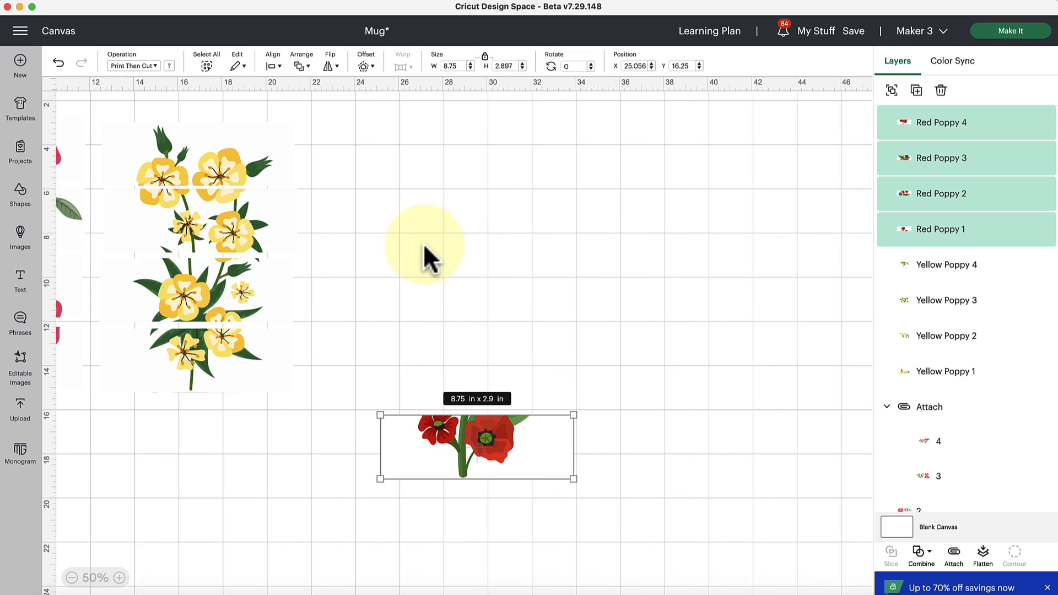
{"action": "left_click", "coordinate": [221, 177]}
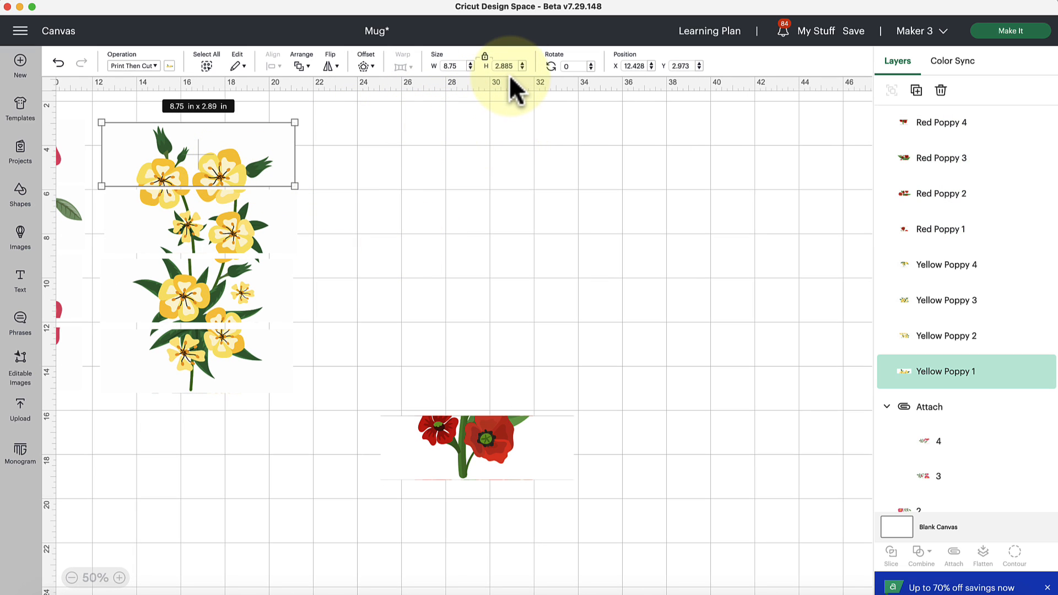
{"action": "left_click_drag", "start_coordinate": [369, 339], "coordinate": [579, 484]}
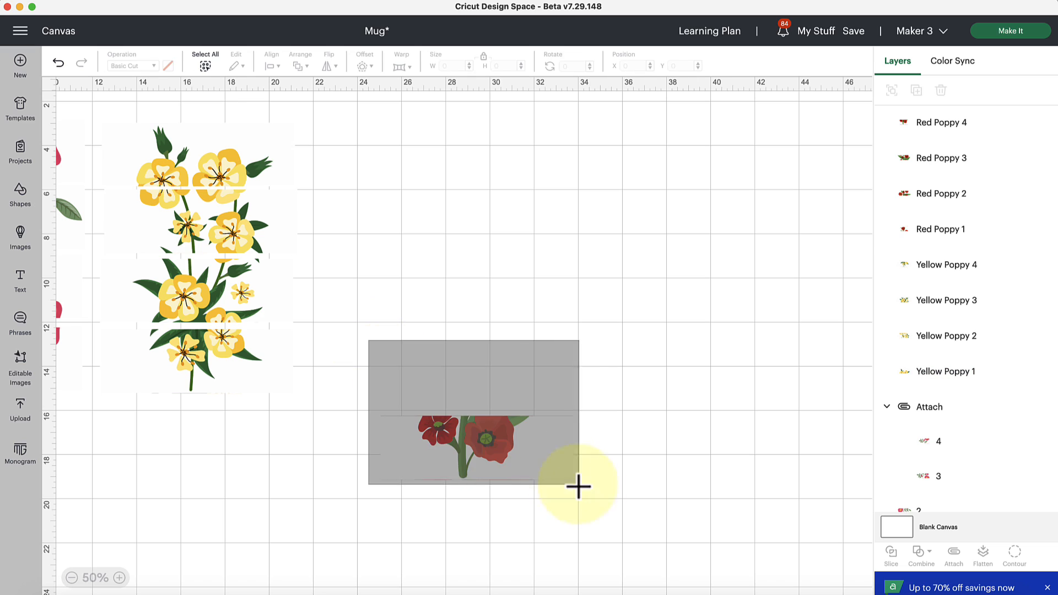
{"action": "left_click_drag", "start_coordinate": [496, 465], "coordinate": [476, 254]}
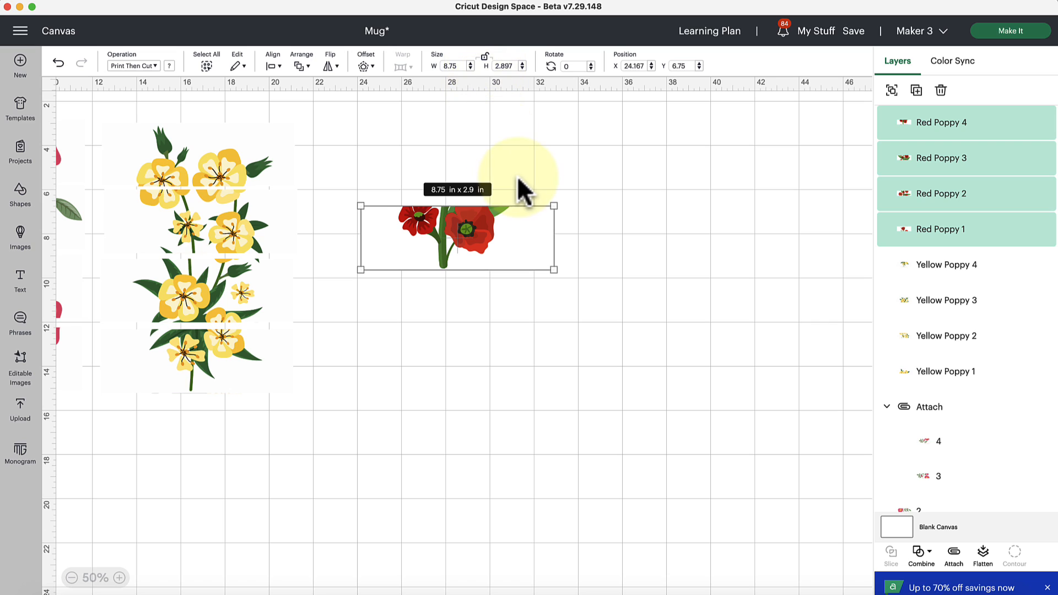
Step: Recheck the top yellow poppy strip's size and set the height of the four red poppy strips to 2.89 in
{"action": "left_click", "coordinate": [228, 180]}
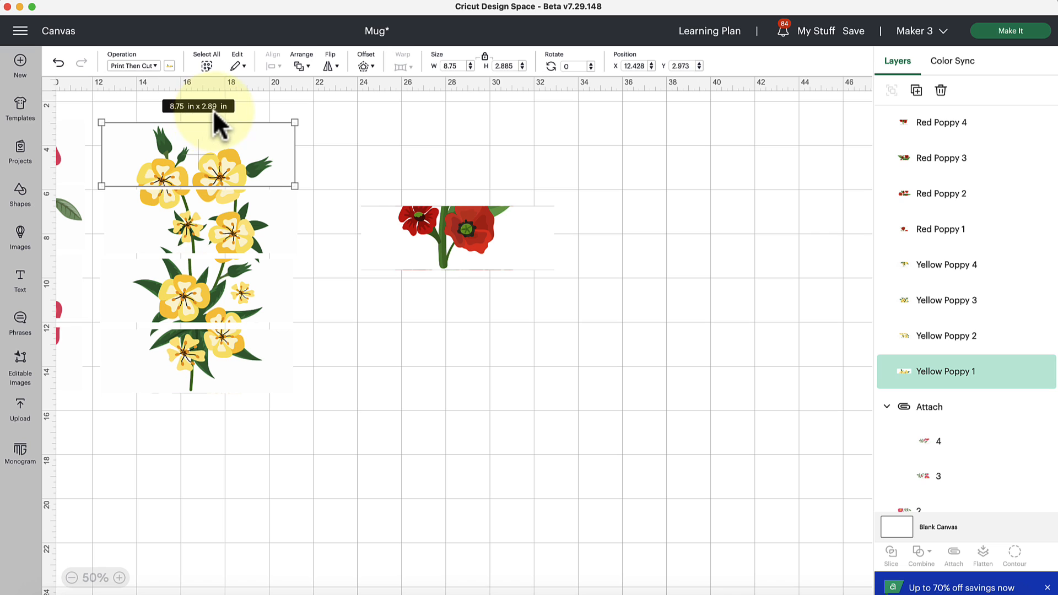
{"action": "left_click_drag", "start_coordinate": [366, 175], "coordinate": [573, 285]}
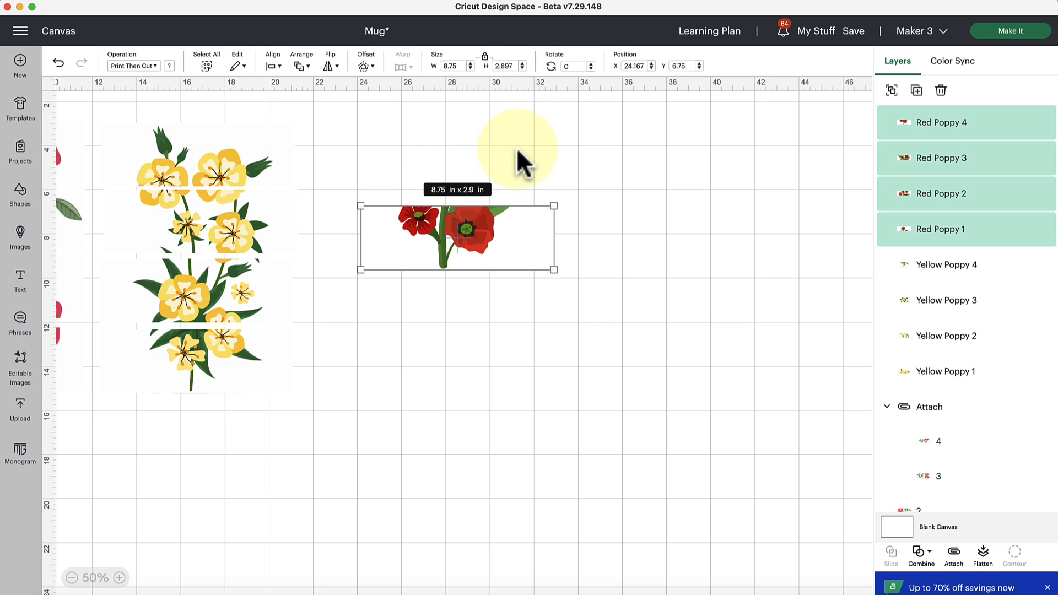
{"action": "left_click", "coordinate": [504, 67]}
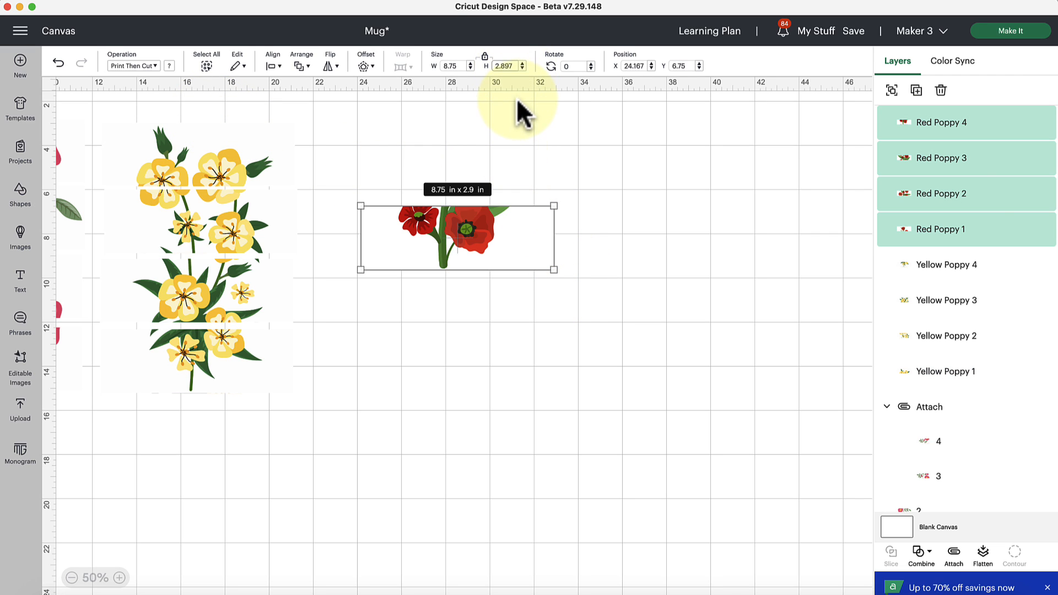
{"action": "key", "text": "BackSpace"}
{"action": "key", "text": "BackSpace"}
Step: Separate the overlapping red poppy strips and stack them vertically in order 1 to 4 with narrow gaps, forming the complete flower
{"action": "left_click", "coordinate": [605, 223]}
{"action": "left_click_drag", "start_coordinate": [471, 255], "coordinate": [476, 441]}
{"action": "left_click_drag", "start_coordinate": [465, 190], "coordinate": [479, 309]}
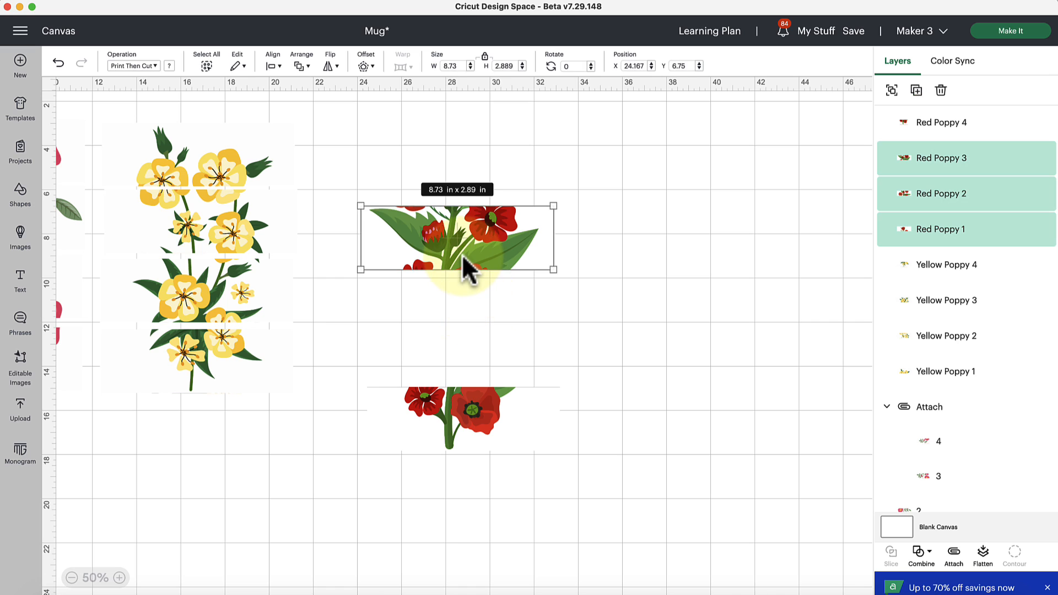
{"action": "left_click_drag", "start_coordinate": [462, 257], "coordinate": [481, 276]}
{"action": "left_click", "coordinate": [546, 300]}
{"action": "left_click_drag", "start_coordinate": [485, 208], "coordinate": [485, 195]}
{"action": "left_click_drag", "start_coordinate": [487, 271], "coordinate": [488, 278]}
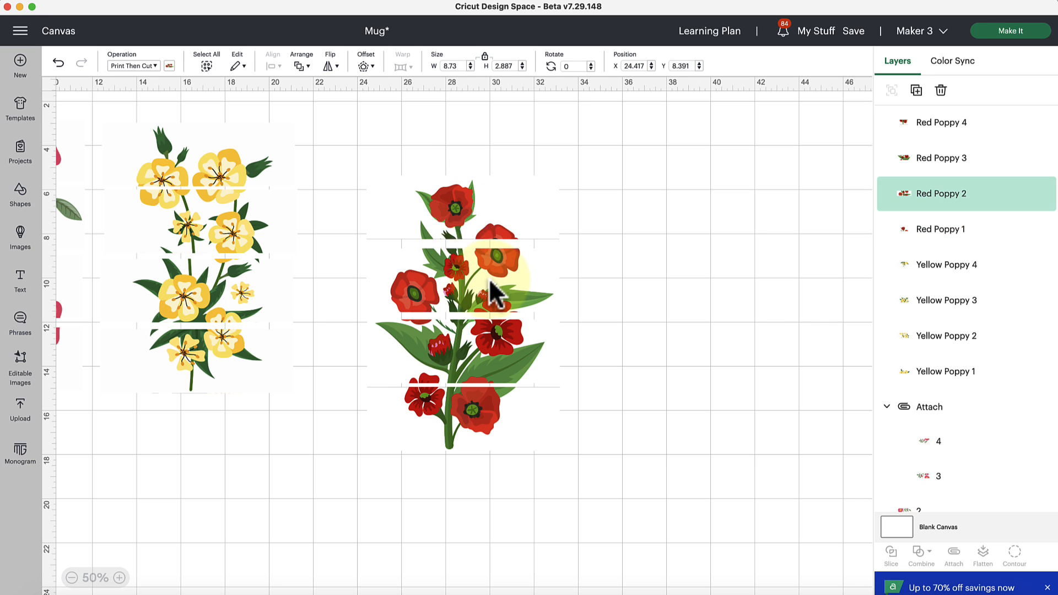
{"action": "left_click", "coordinate": [644, 239]}
{"action": "left_click_drag", "start_coordinate": [503, 233], "coordinate": [504, 237]}
{"action": "left_click", "coordinate": [634, 295]}
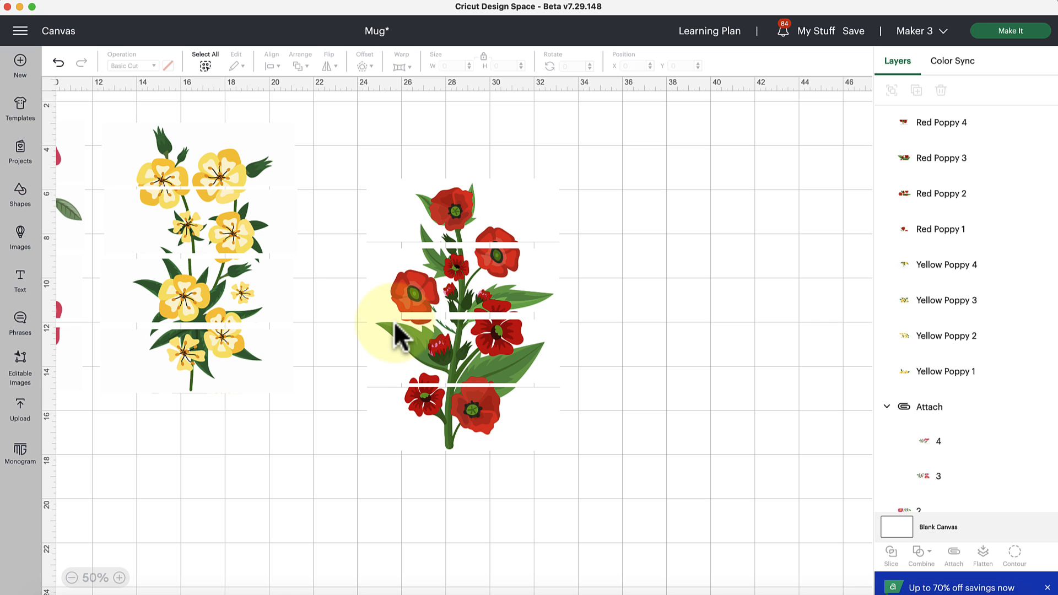
Step: Save the Mug project with all three flower designs and check the top red poppy strip's size
{"action": "scroll", "coordinate": [395, 335], "scroll_direction": "left", "scroll_amount": 2}
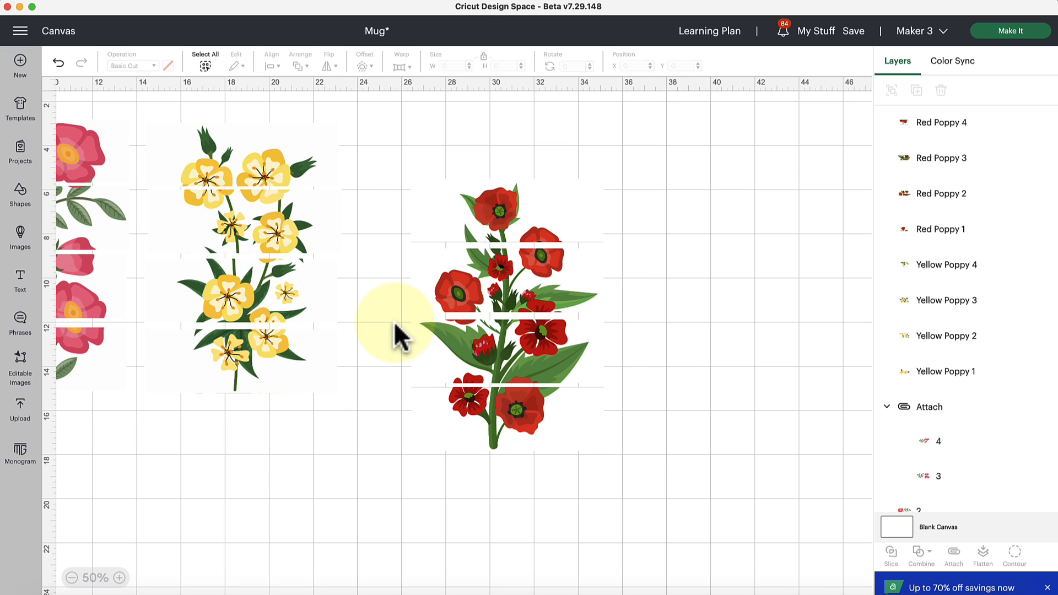
{"action": "scroll", "coordinate": [394, 336], "scroll_direction": "left", "scroll_amount": 5}
{"action": "left_click", "coordinate": [854, 32]}
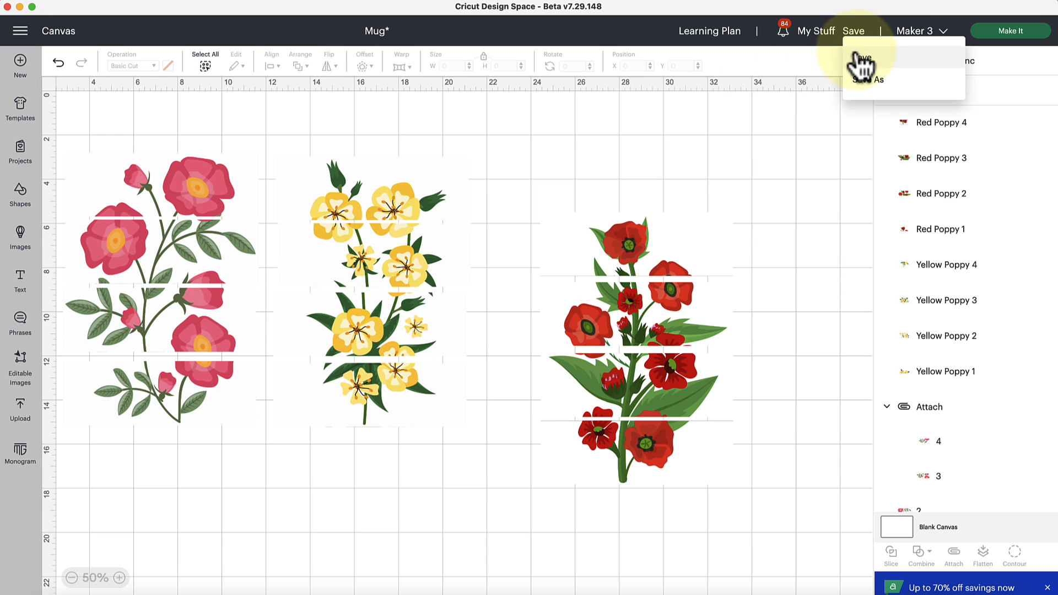
{"action": "left_click", "coordinate": [861, 65]}
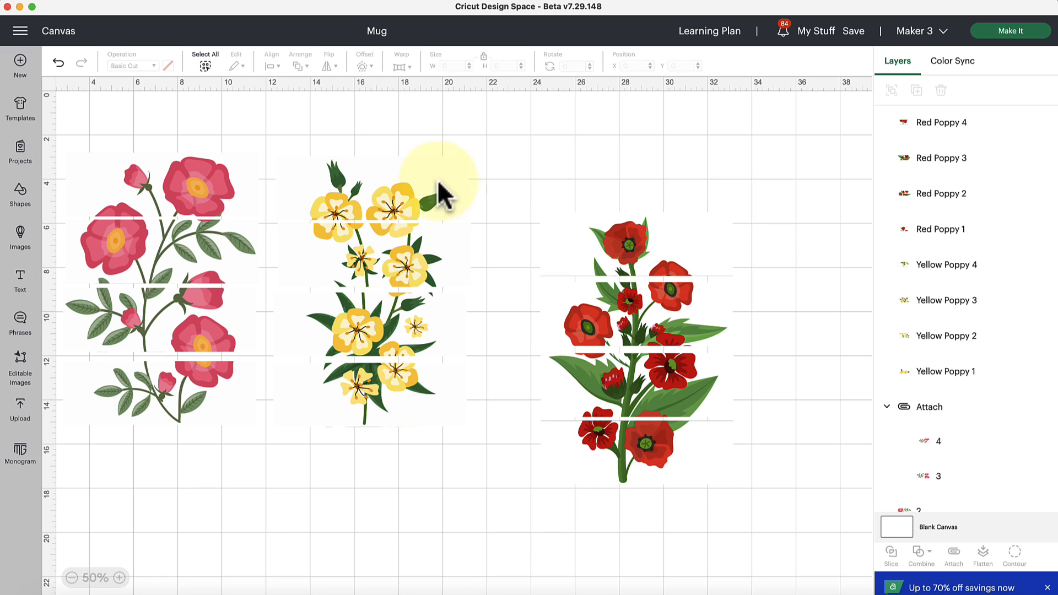
{"action": "left_click", "coordinate": [608, 246]}
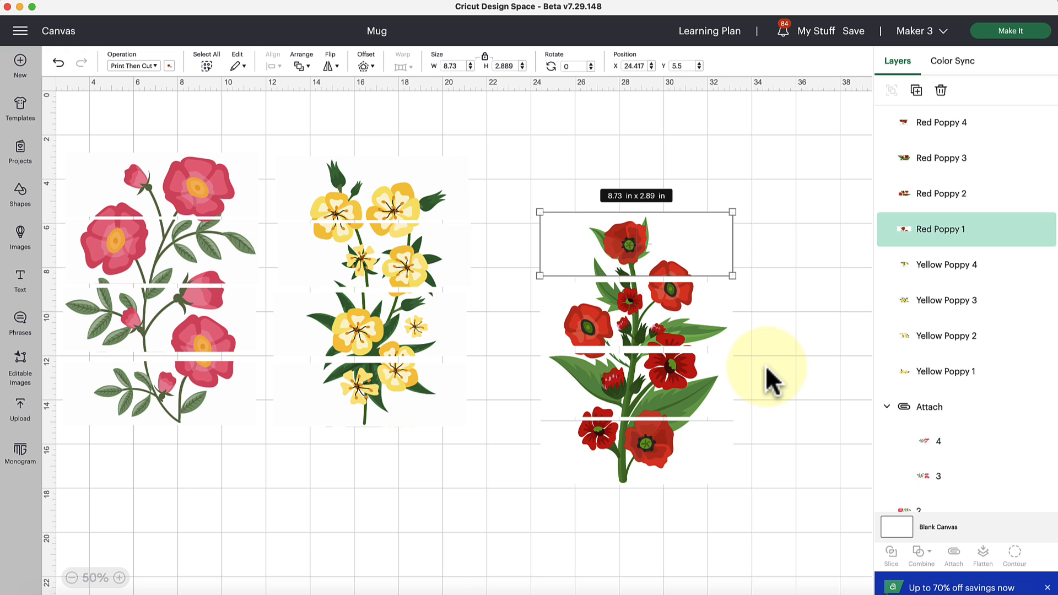
{"action": "left_click", "coordinate": [742, 224]}
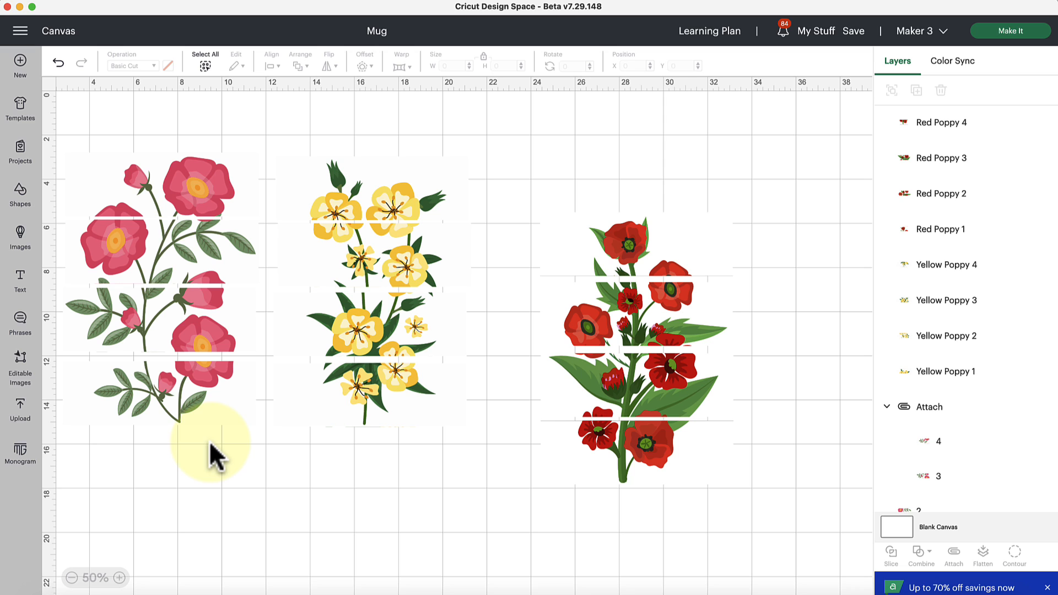
Step: Upload Spring has sprung.png from the 4 traditional mug designs folder and add it to the canvas as a Print Then Cut image
{"action": "left_click", "coordinate": [22, 416]}
{"action": "left_click", "coordinate": [83, 220]}
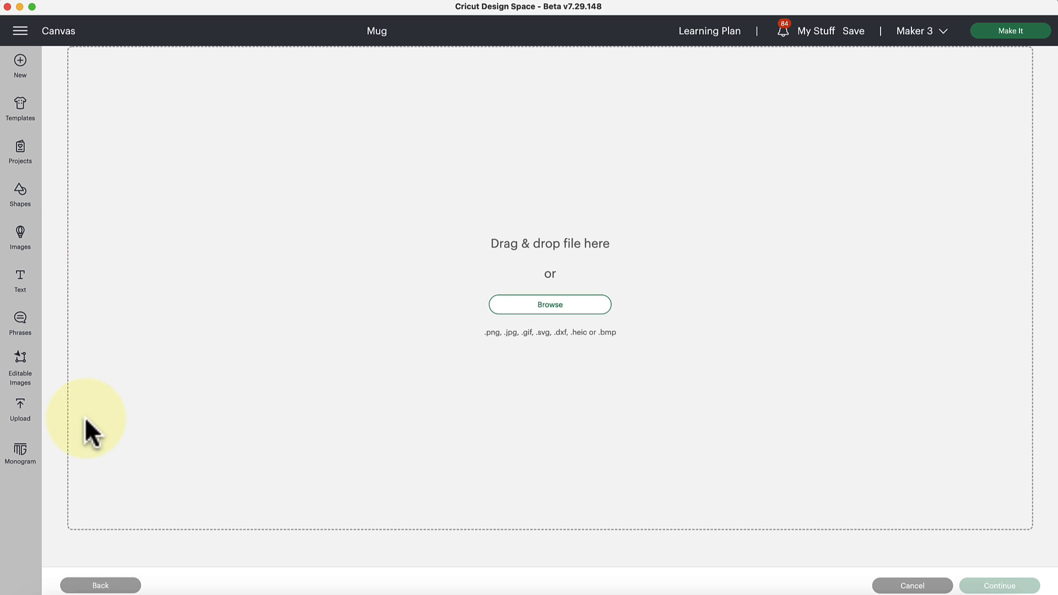
{"action": "scroll", "coordinate": [375, 320], "scroll_direction": "up", "scroll_amount": 5}
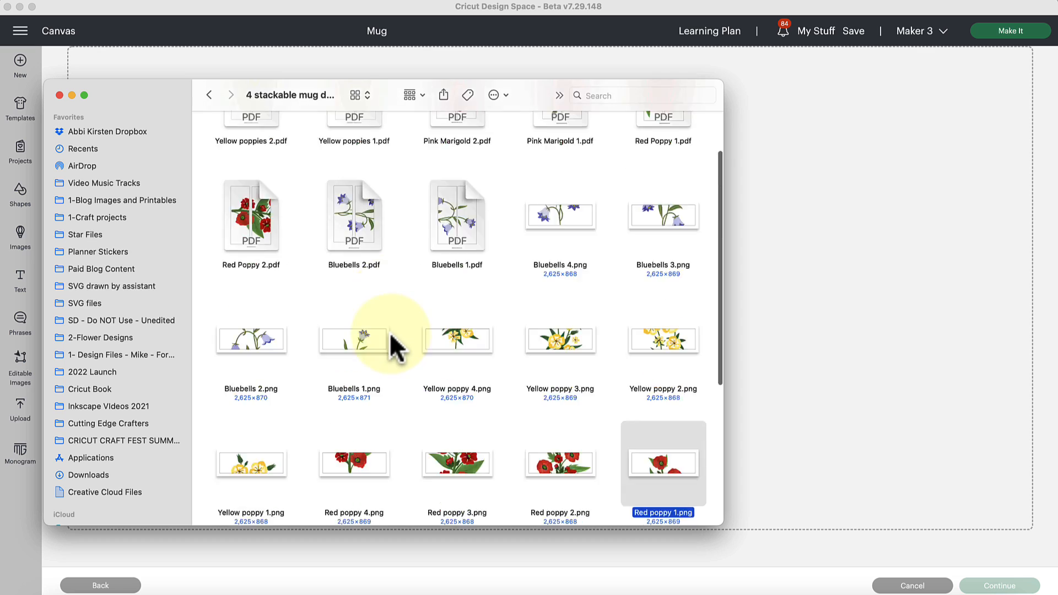
{"action": "left_click", "coordinate": [209, 95]}
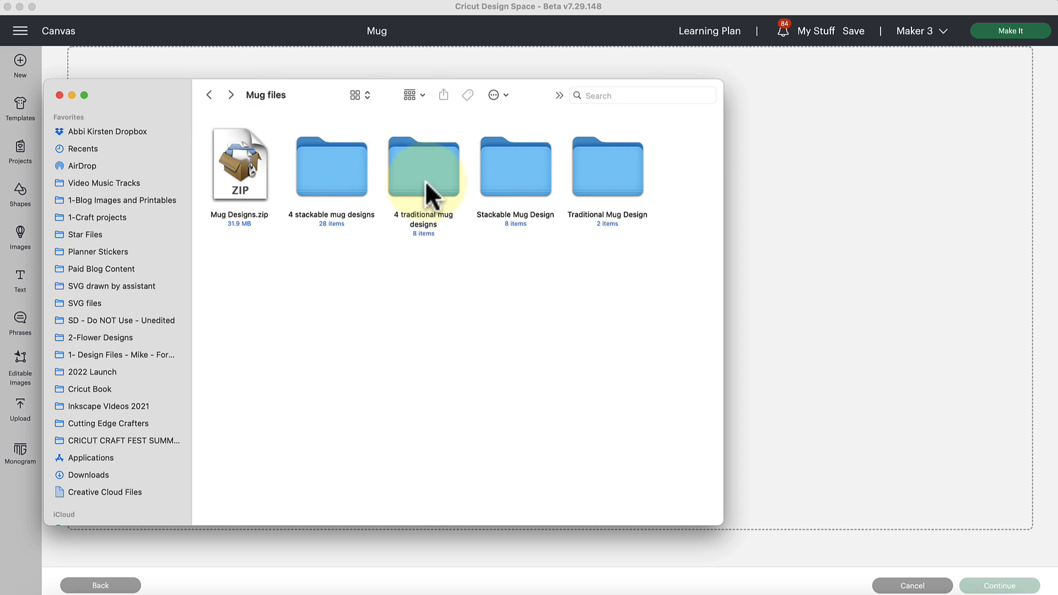
{"action": "double_click", "coordinate": [448, 181]}
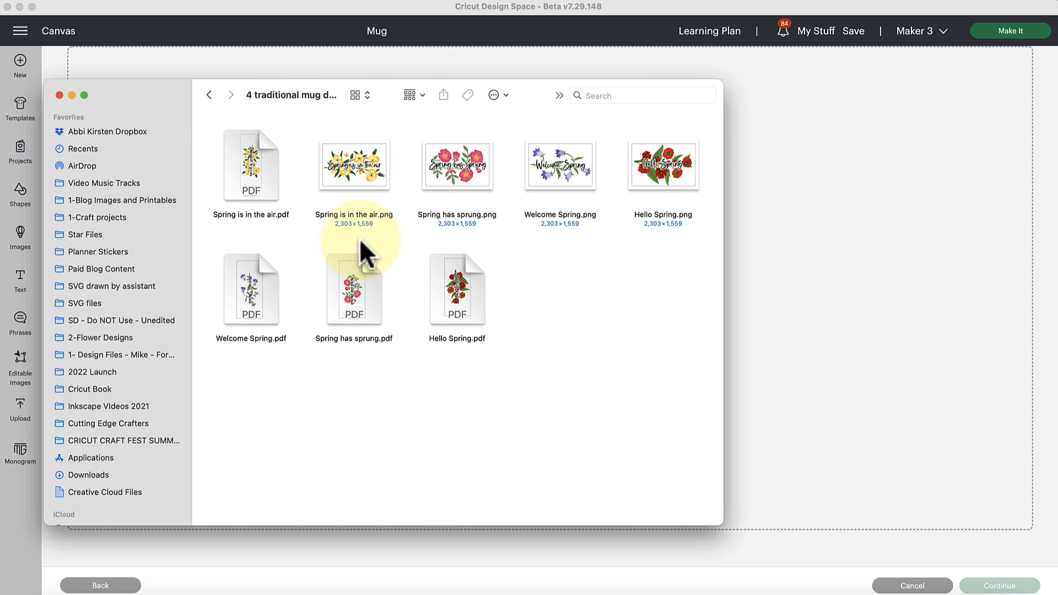
{"action": "left_click_drag", "start_coordinate": [463, 164], "coordinate": [815, 331]}
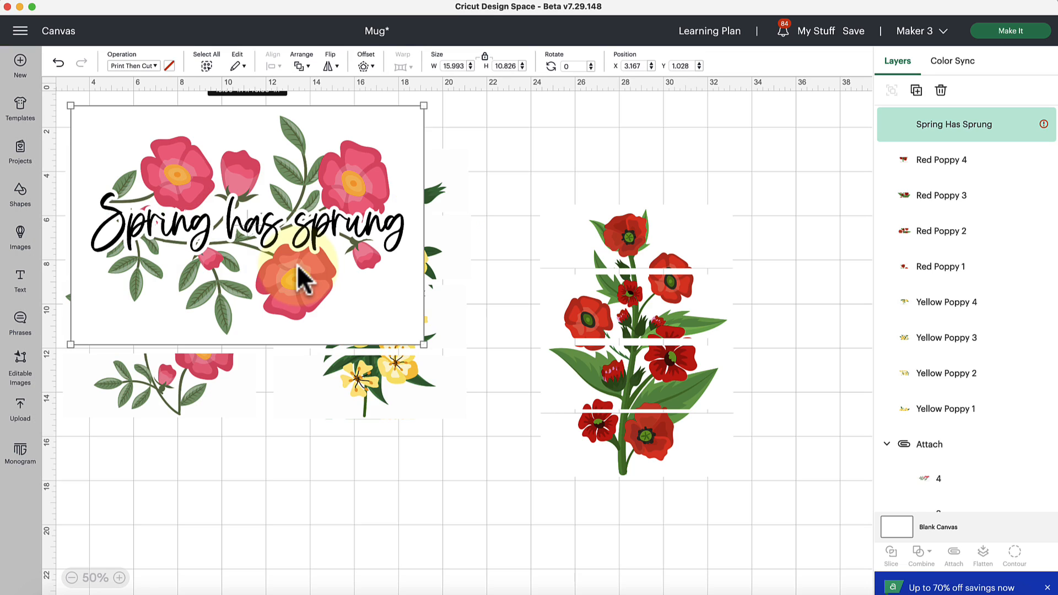
Step: Move the Spring Has Sprung design onto empty canvas beyond the red poppies, at about X 34.86, Y 13.19
{"action": "left_click_drag", "start_coordinate": [300, 276], "coordinate": [385, 300]}
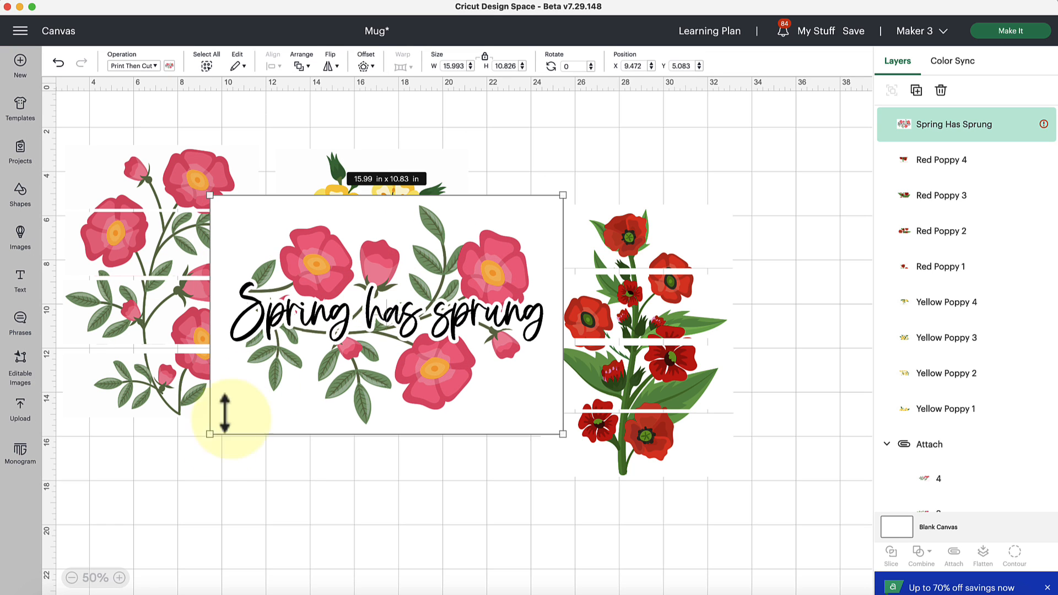
{"action": "left_click", "coordinate": [72, 578]}
{"action": "left_click_drag", "start_coordinate": [234, 199], "coordinate": [515, 288]}
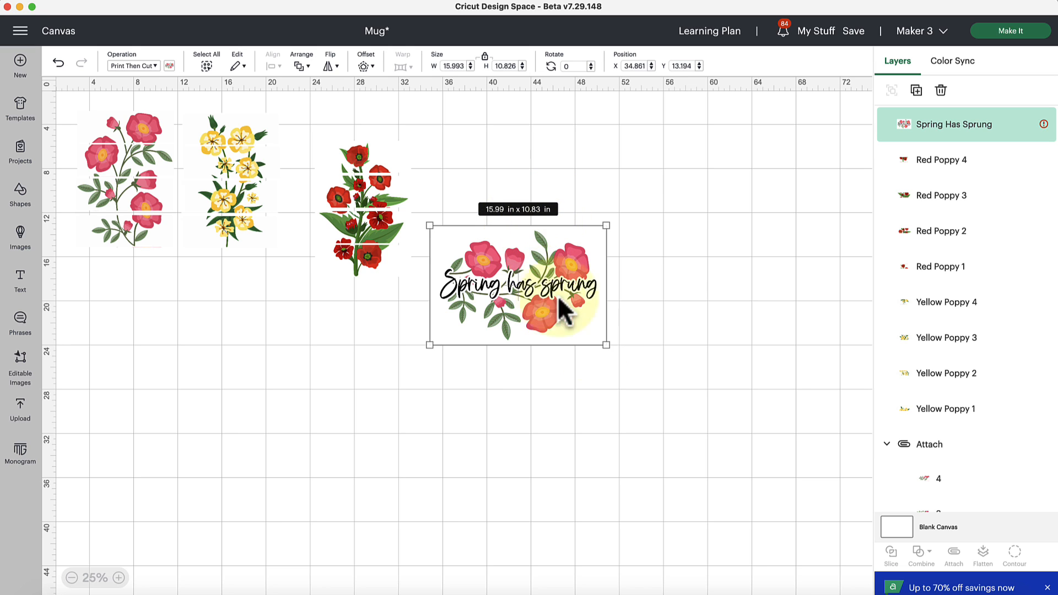
Step: Scale the Spring Has Sprung design down to about 5.55 x 3.76 in and move it to about X 36.22, Y 9.75
{"action": "left_click_drag", "start_coordinate": [606, 345], "coordinate": [528, 292]}
{"action": "left_click", "coordinate": [118, 578]}
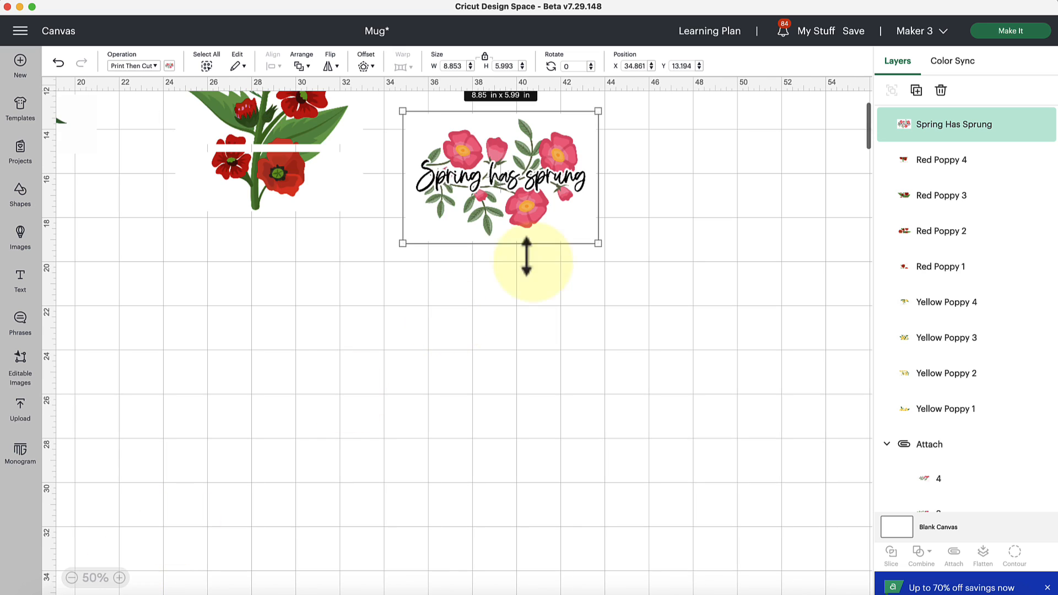
{"action": "scroll", "coordinate": [570, 243], "scroll_direction": "up", "scroll_amount": 4}
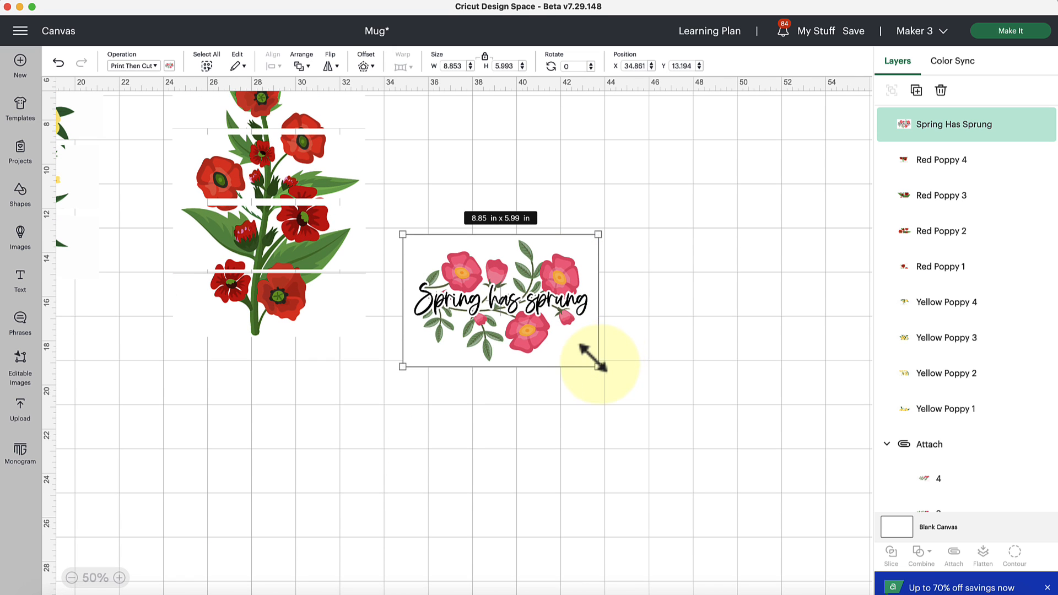
{"action": "left_click_drag", "start_coordinate": [597, 366], "coordinate": [527, 317]}
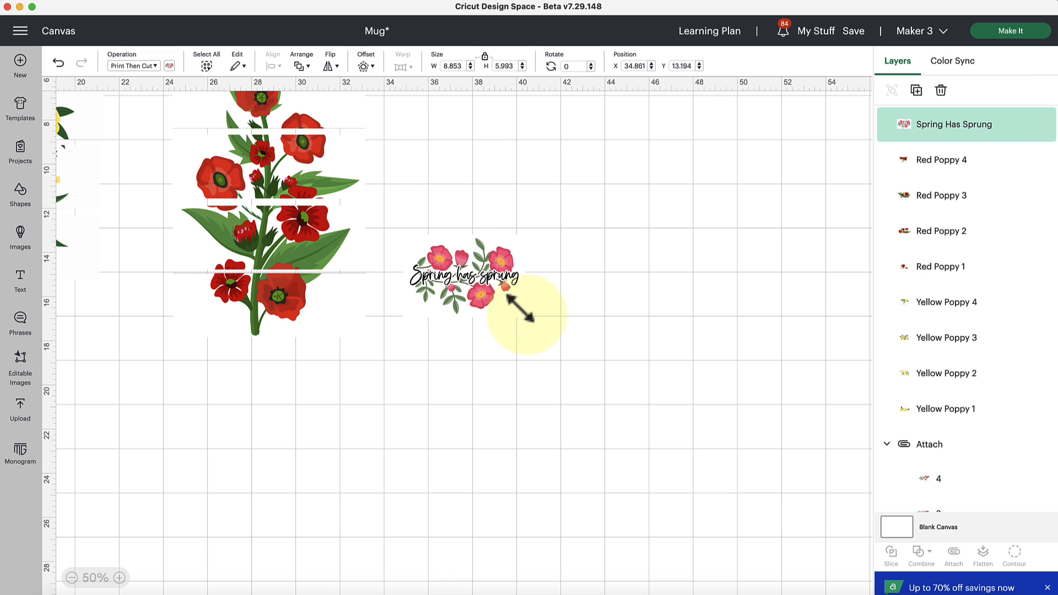
{"action": "left_click", "coordinate": [119, 578]}
{"action": "scroll", "coordinate": [470, 336], "scroll_direction": "up", "scroll_amount": 3}
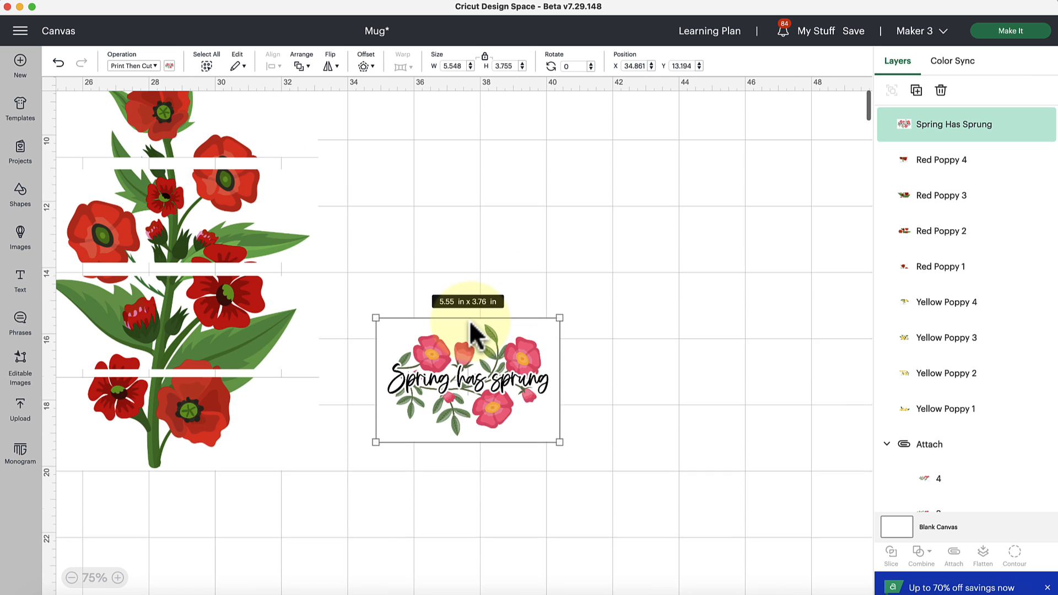
{"action": "left_click_drag", "start_coordinate": [499, 416], "coordinate": [562, 353]}
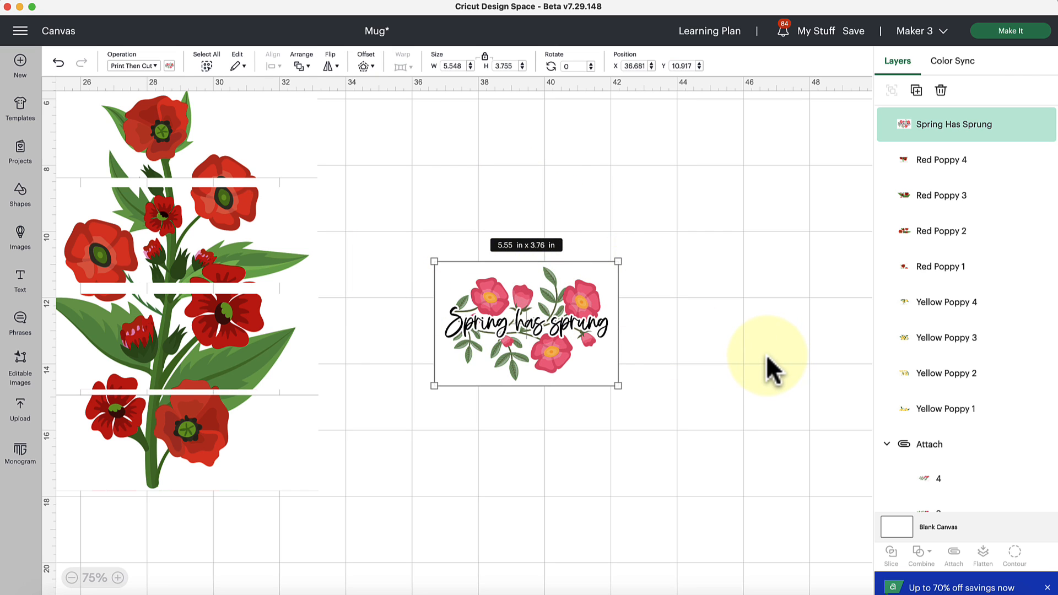
{"action": "left_click_drag", "start_coordinate": [568, 361], "coordinate": [552, 323]}
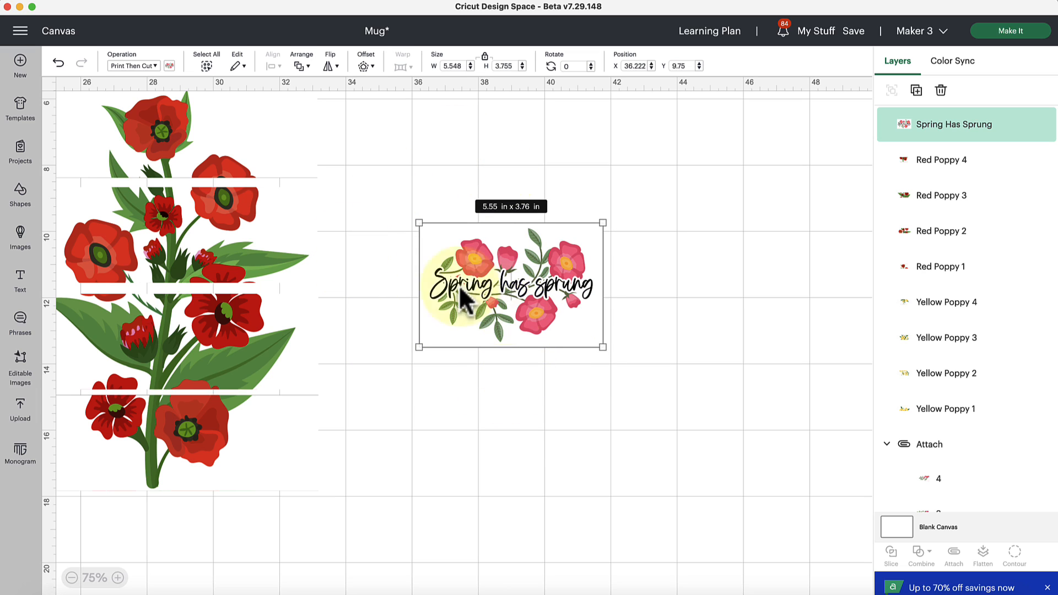
Step: Flip the Spring Has Sprung design horizontally and flip it back to its readable orientation
{"action": "left_click", "coordinate": [331, 67]}
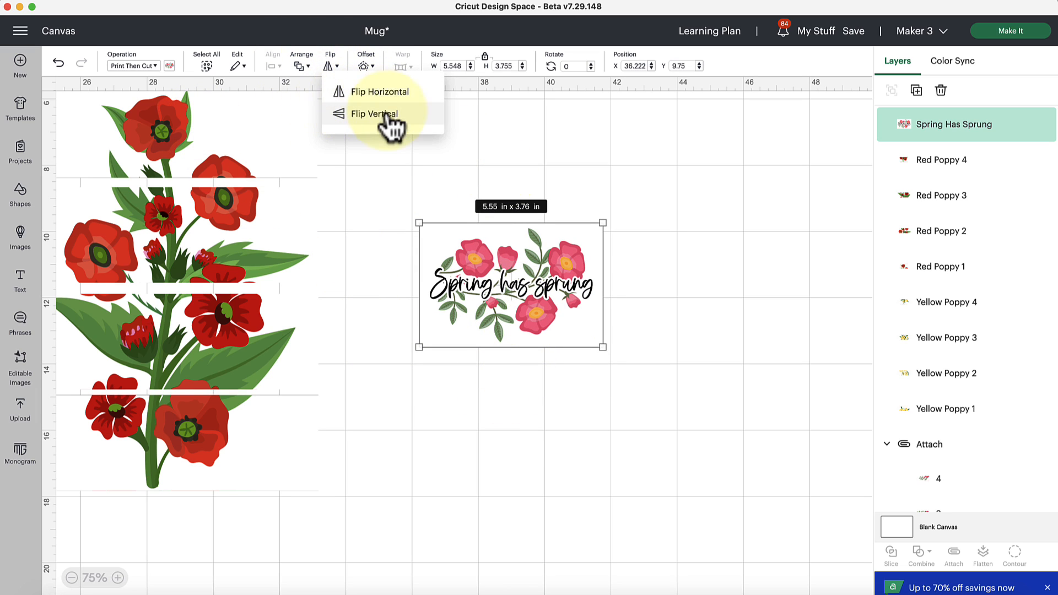
{"action": "left_click", "coordinate": [373, 93]}
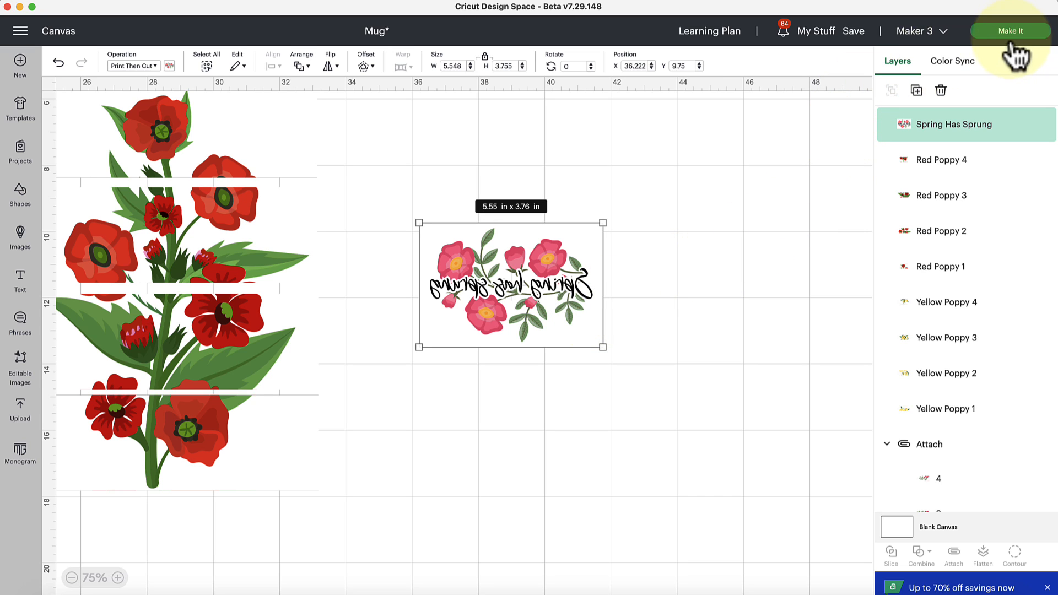
{"action": "left_click", "coordinate": [331, 68]}
{"action": "left_click", "coordinate": [368, 93]}
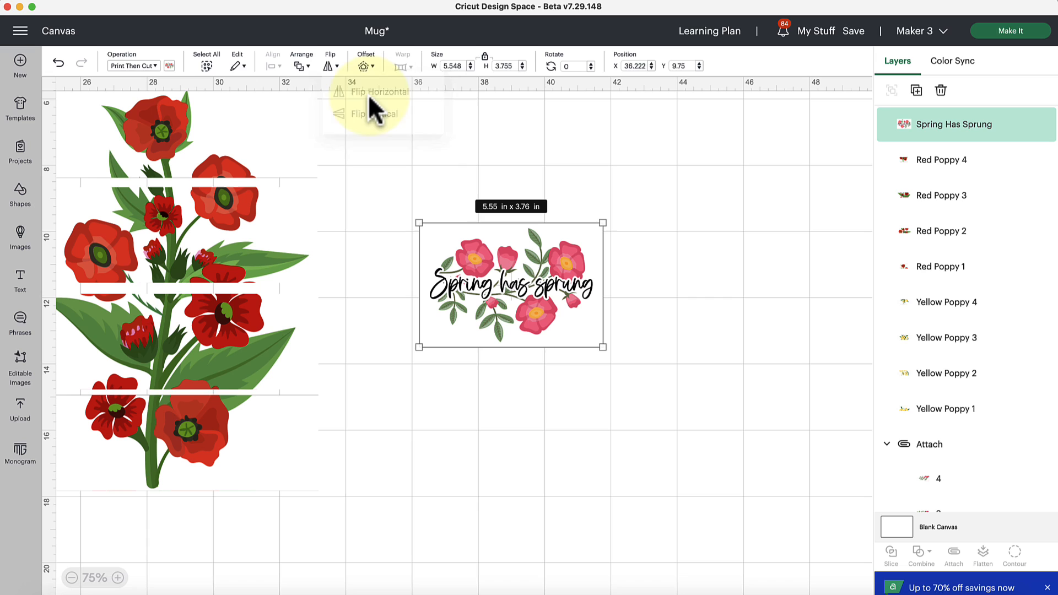
Step: Send the mug project, including the Spring Has Sprung design, to the mat preparation preview
{"action": "left_click", "coordinate": [711, 263]}
{"action": "left_click", "coordinate": [496, 276]}
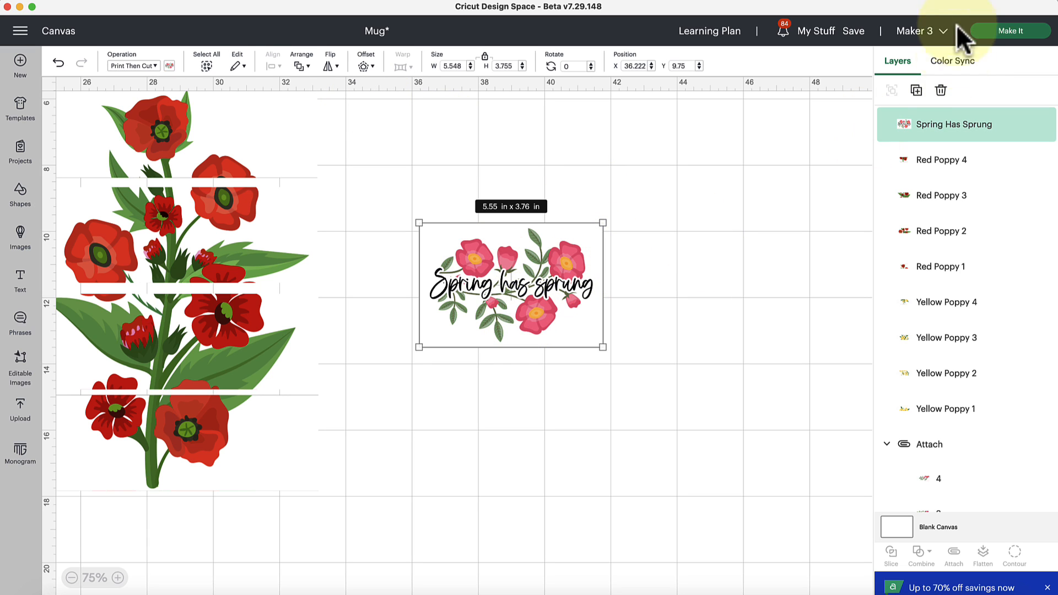
{"action": "left_click", "coordinate": [997, 34]}
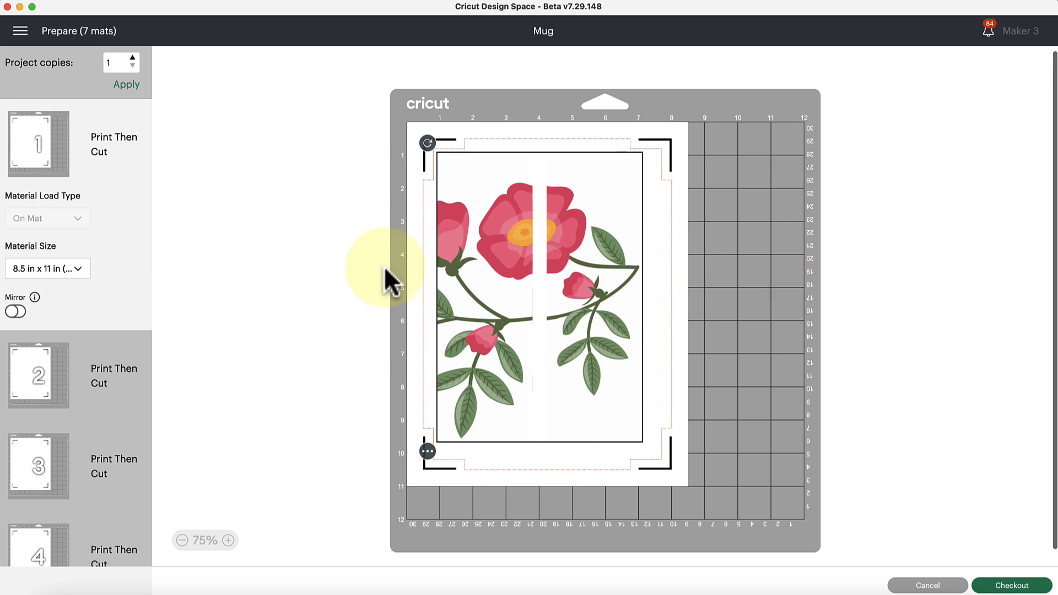
Step: Select mat 7 with the Spring Has Sprung design and turn on Mirror for it
{"action": "scroll", "coordinate": [94, 456], "scroll_direction": "down", "scroll_amount": 5}
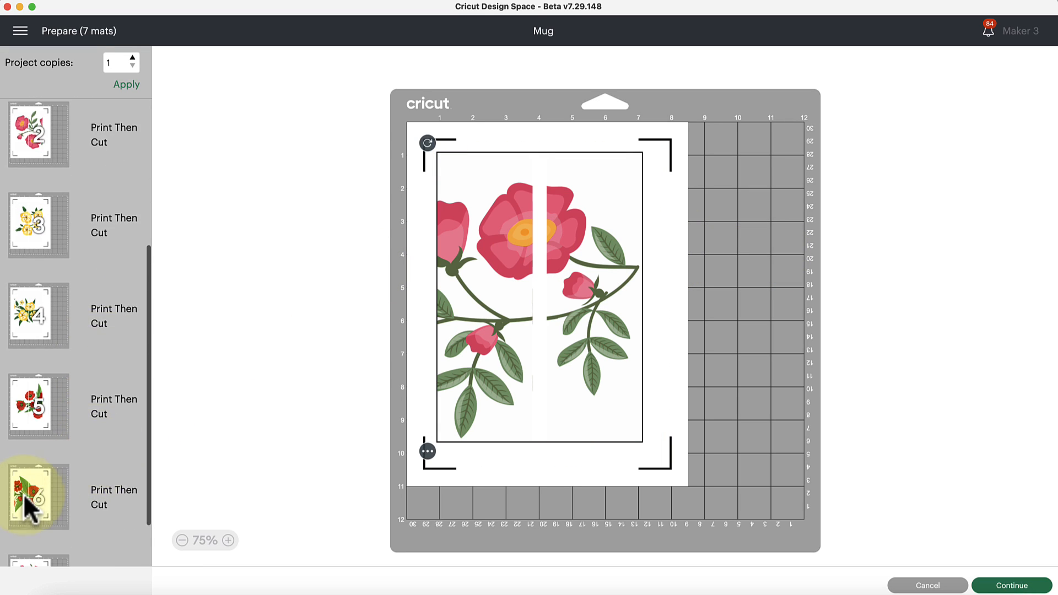
{"action": "scroll", "coordinate": [23, 494], "scroll_direction": "down", "scroll_amount": 2}
{"action": "left_click", "coordinate": [34, 499]}
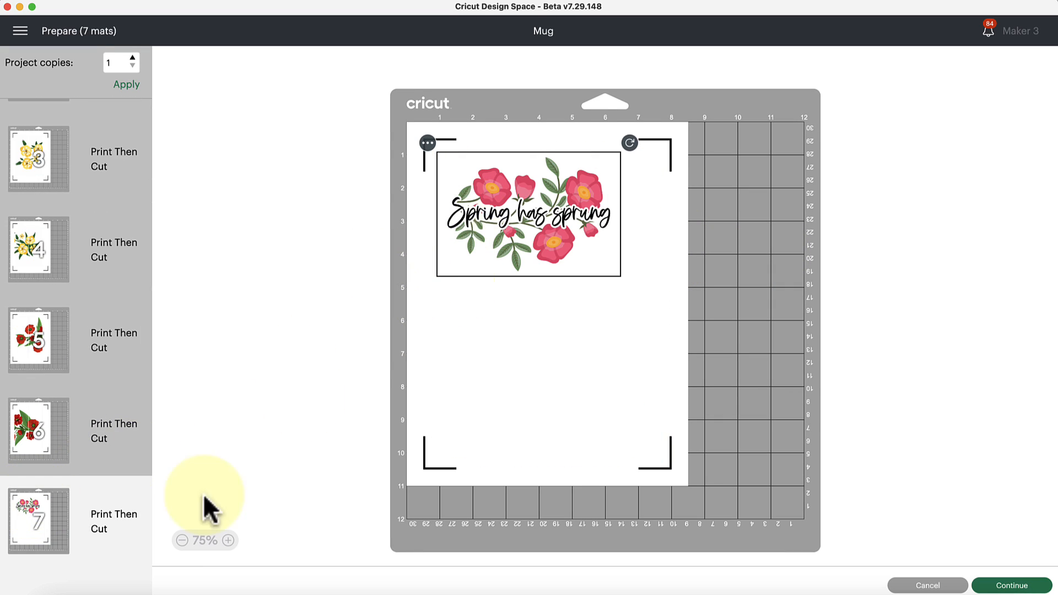
{"action": "scroll", "coordinate": [83, 546], "scroll_direction": "down", "scroll_amount": 3}
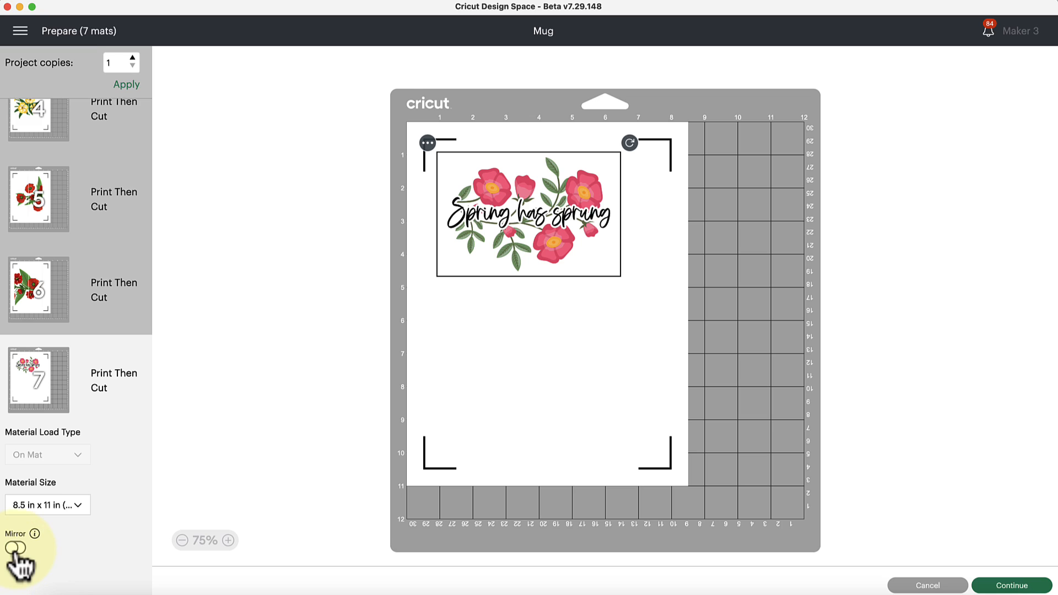
{"action": "left_click", "coordinate": [15, 548]}
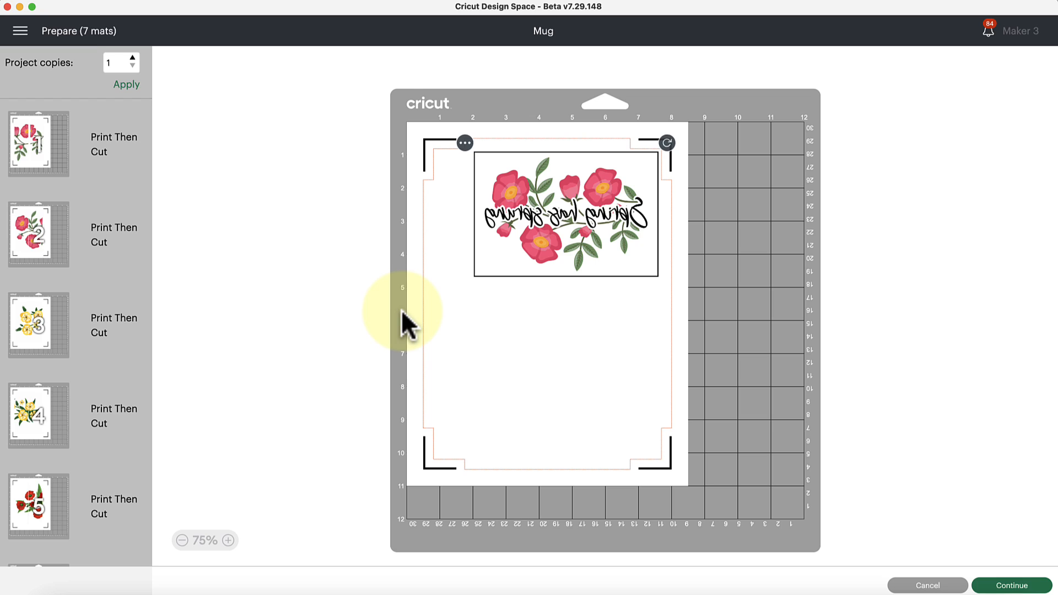
Step: Continue to the make stage, mark the images as already printed, and set the base material to Copy Paper – 24 lb (90 gsm)
{"action": "left_click", "coordinate": [992, 584]}
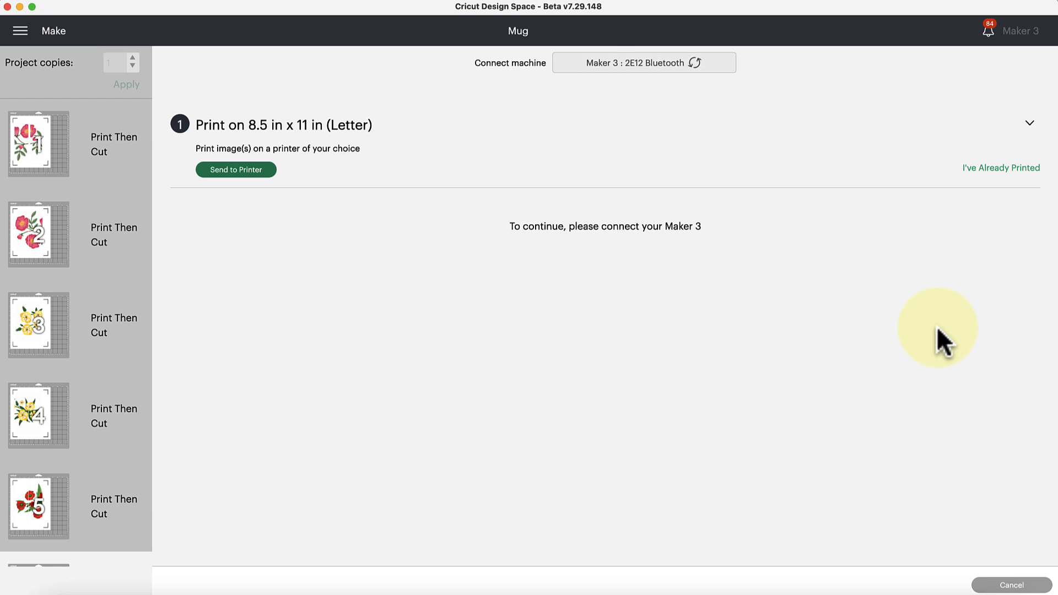
{"action": "left_click", "coordinate": [977, 168]}
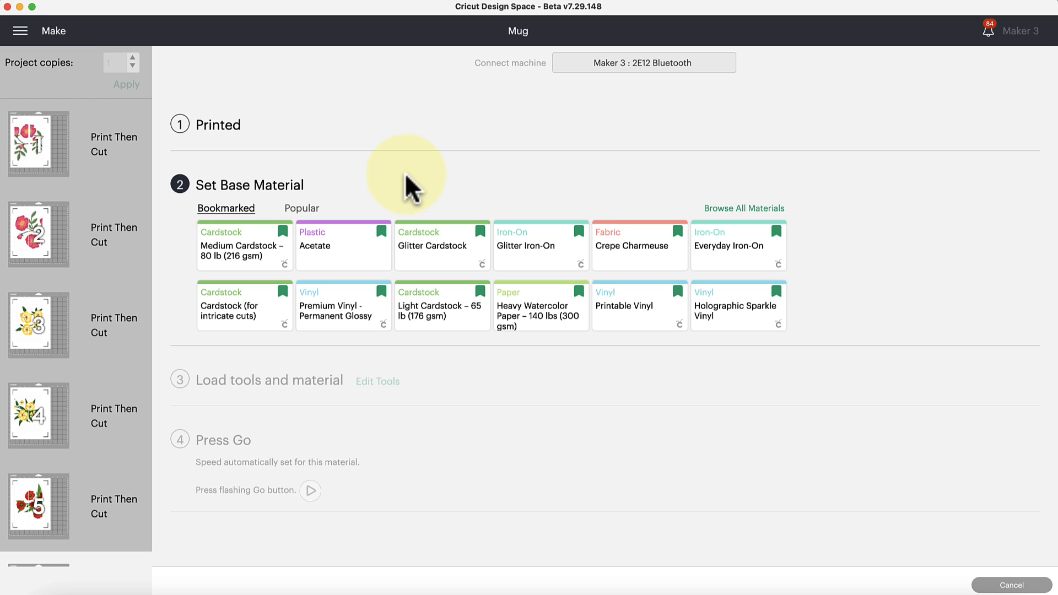
{"action": "left_click", "coordinate": [774, 210]}
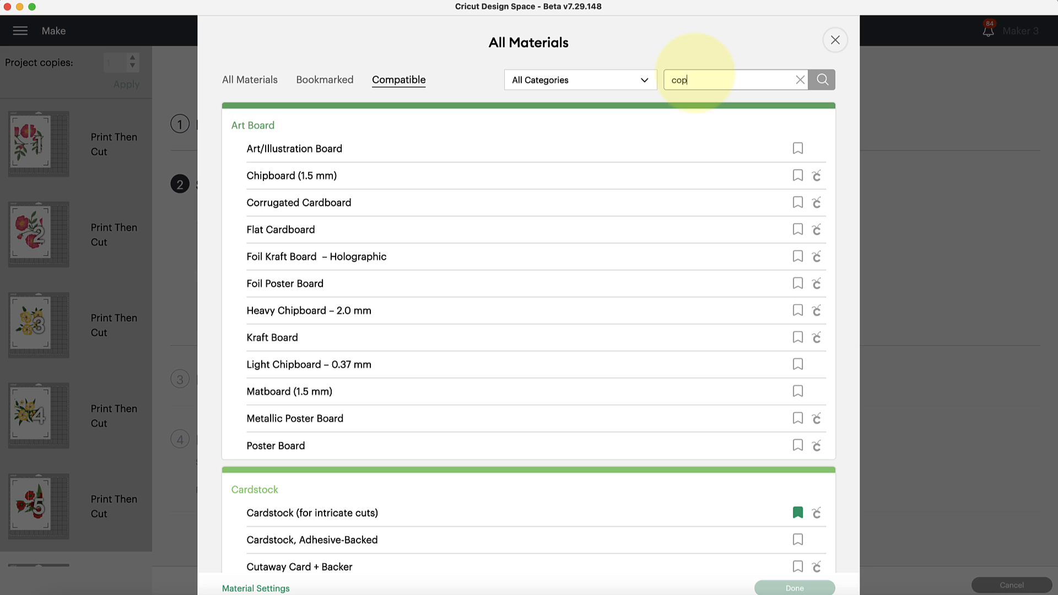
{"action": "key", "text": "Return"}
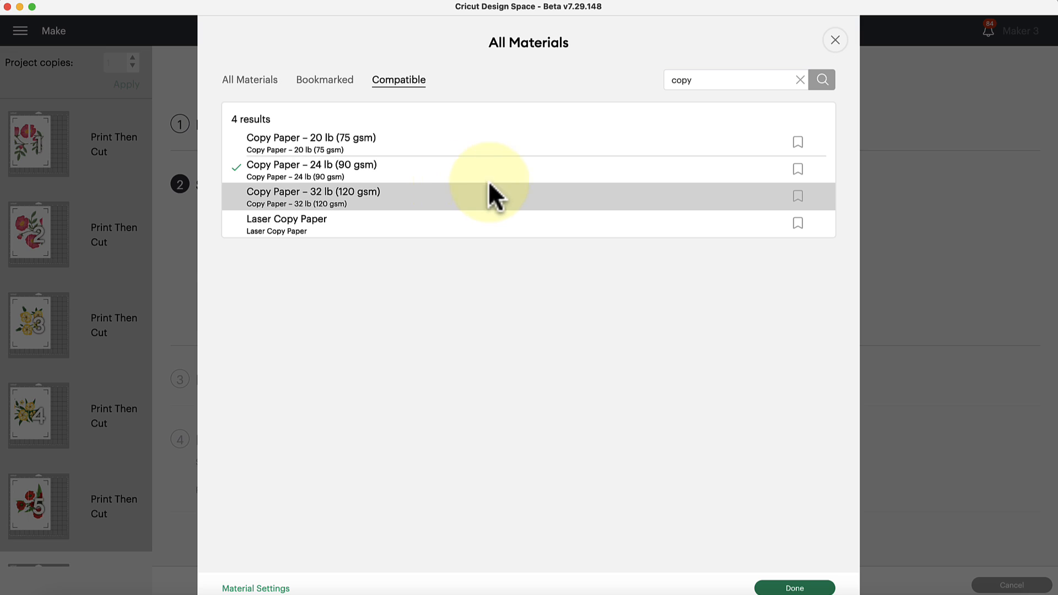
{"action": "left_click", "coordinate": [795, 588]}
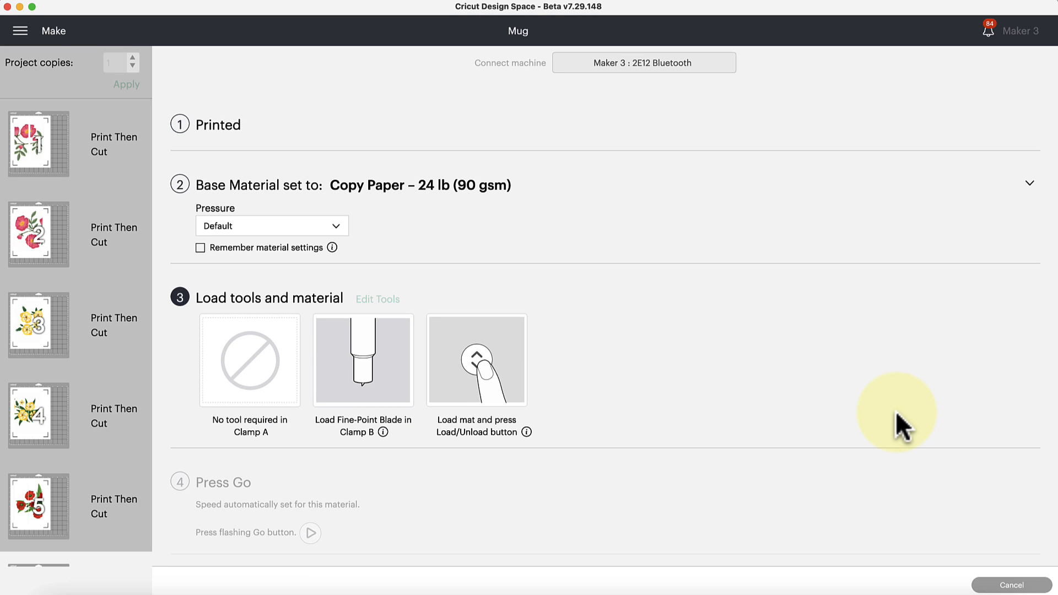